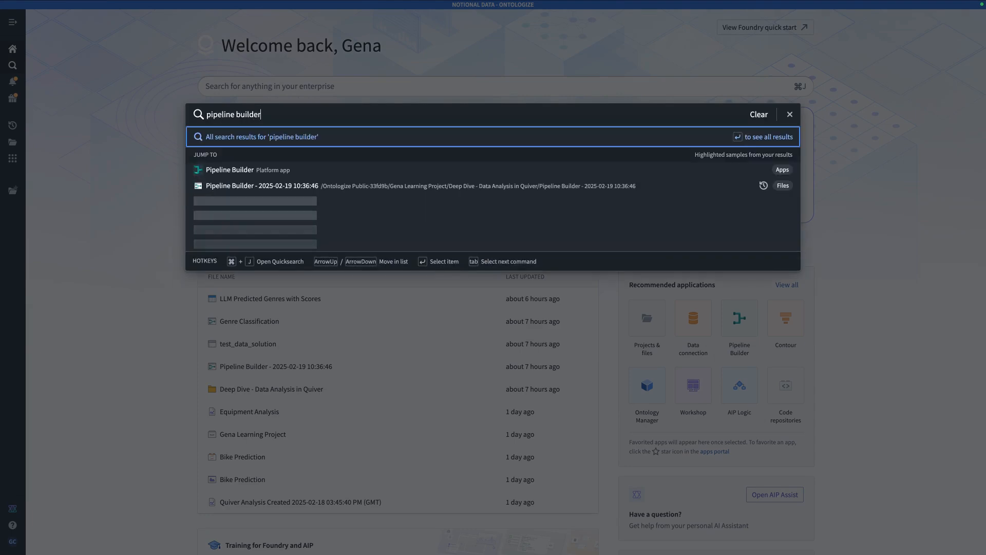
Open Pipeline Builder and create the batch pipeline 'Cargo Detection' in the Learning Project
click(467, 169)
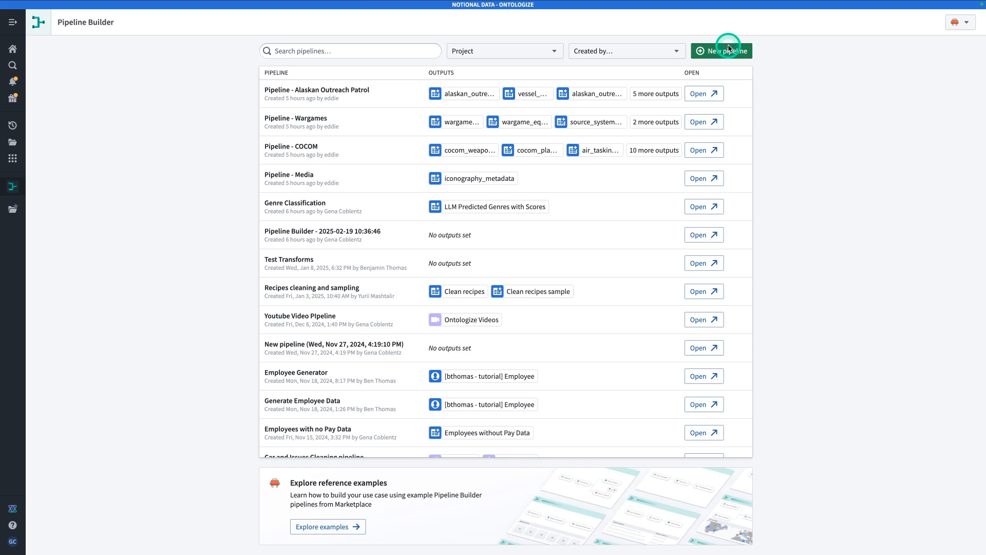
click(725, 54)
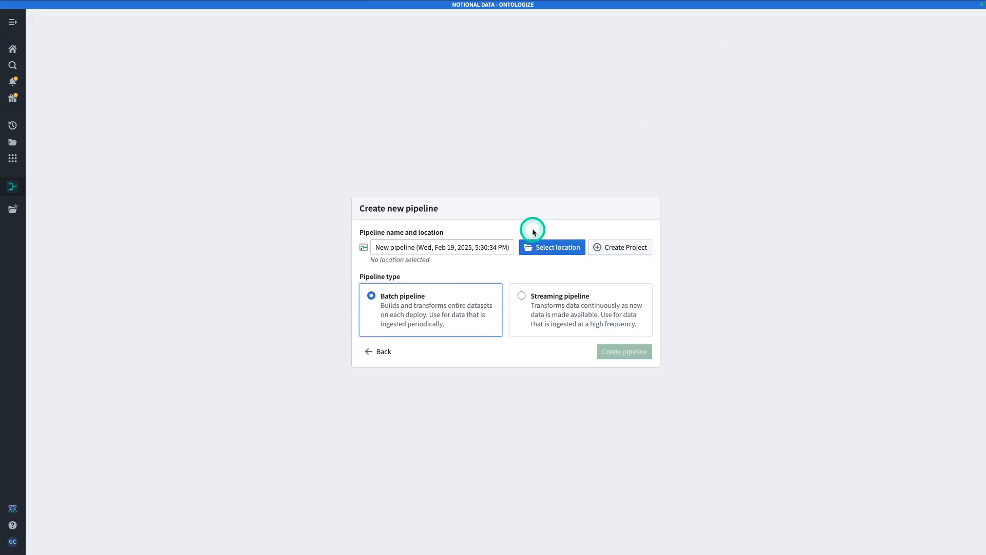
click(451, 251)
key(ctrl+a)
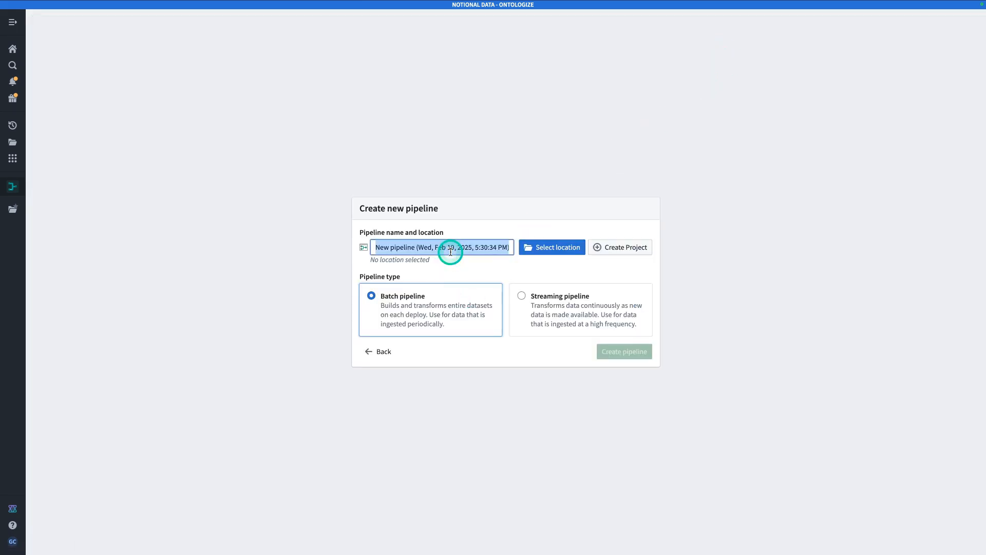
text(Cargo Detec)
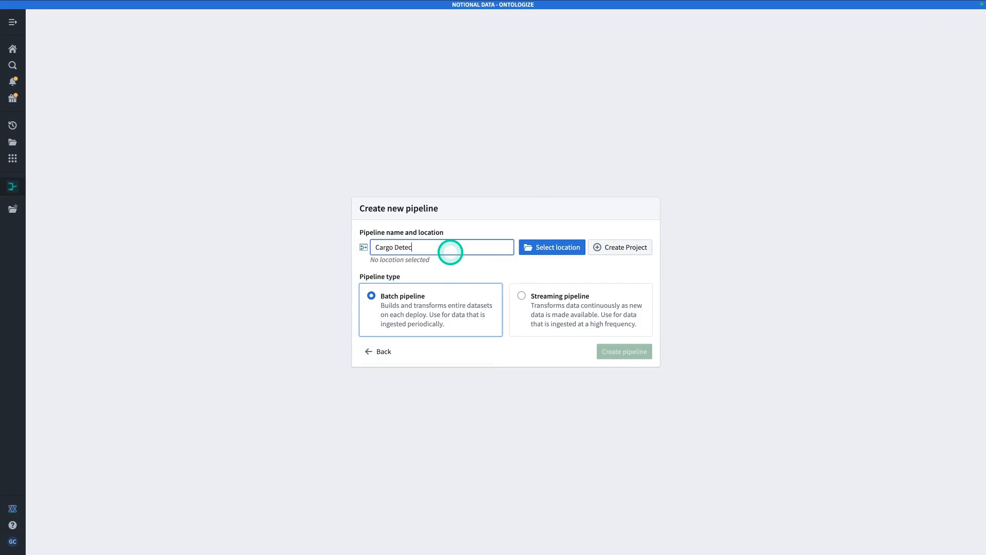
text(tion)
click(552, 250)
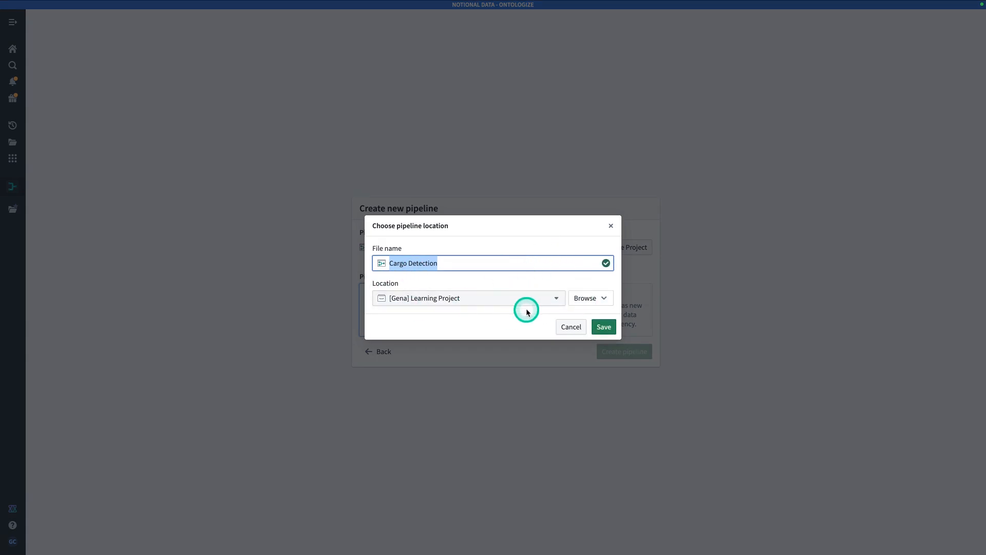
click(601, 325)
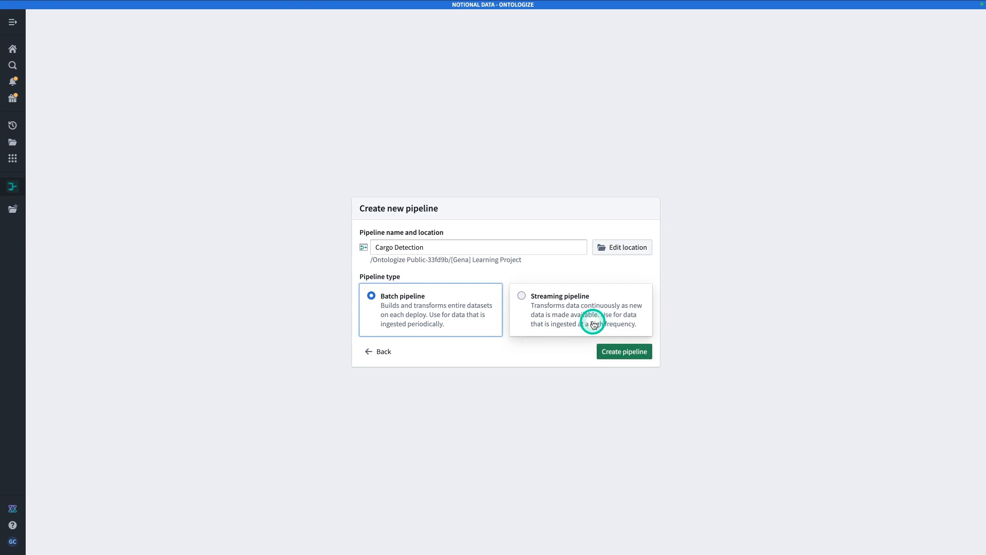
click(632, 351)
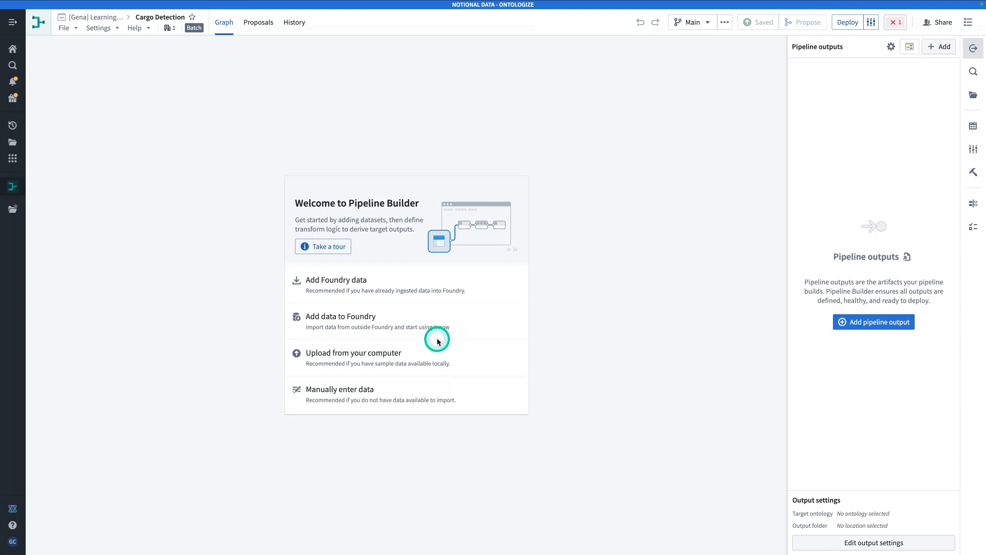
Upload all the ship PNG images from Downloads as a batch media set
click(458, 365)
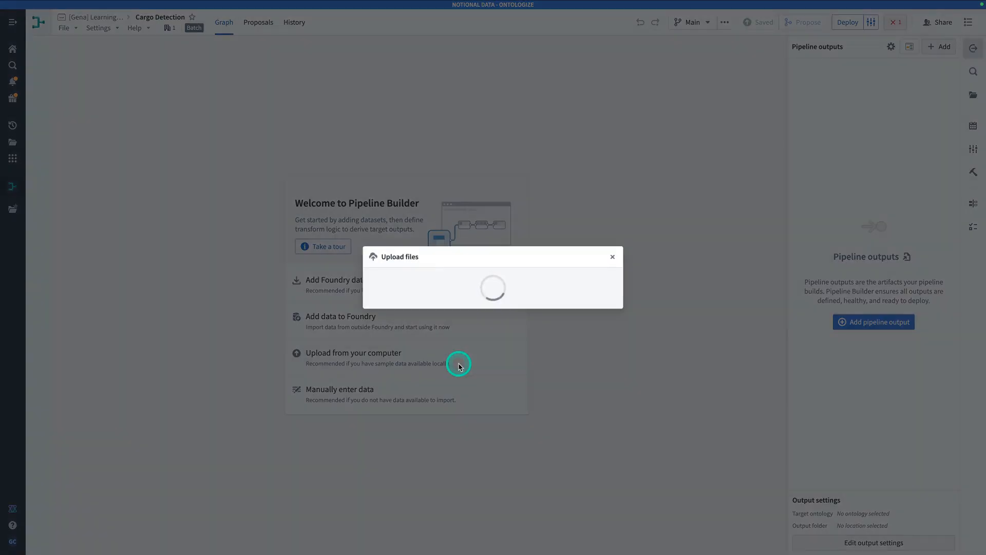
click(525, 308)
scroll(460, 308, down, 5)
scroll(463, 313, up, 5)
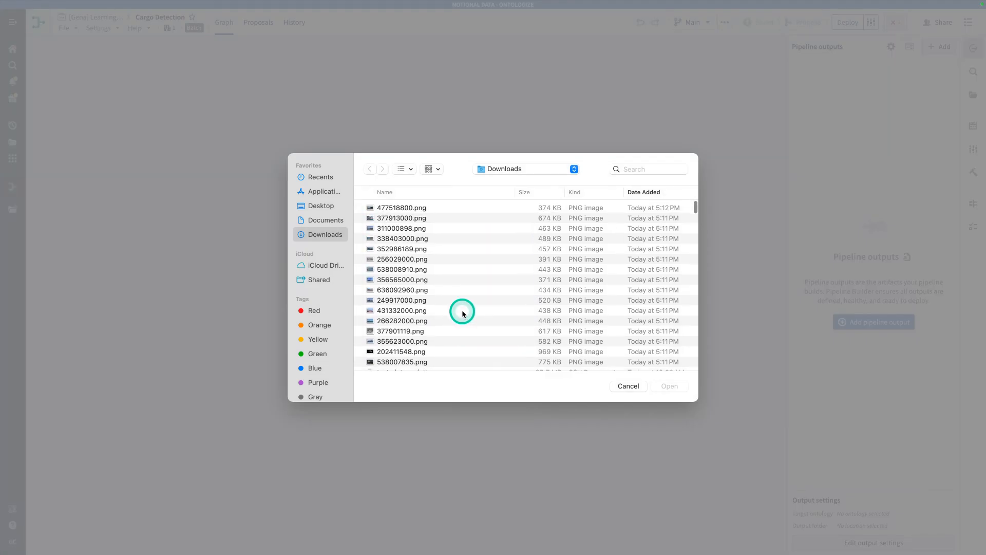
click(456, 362)
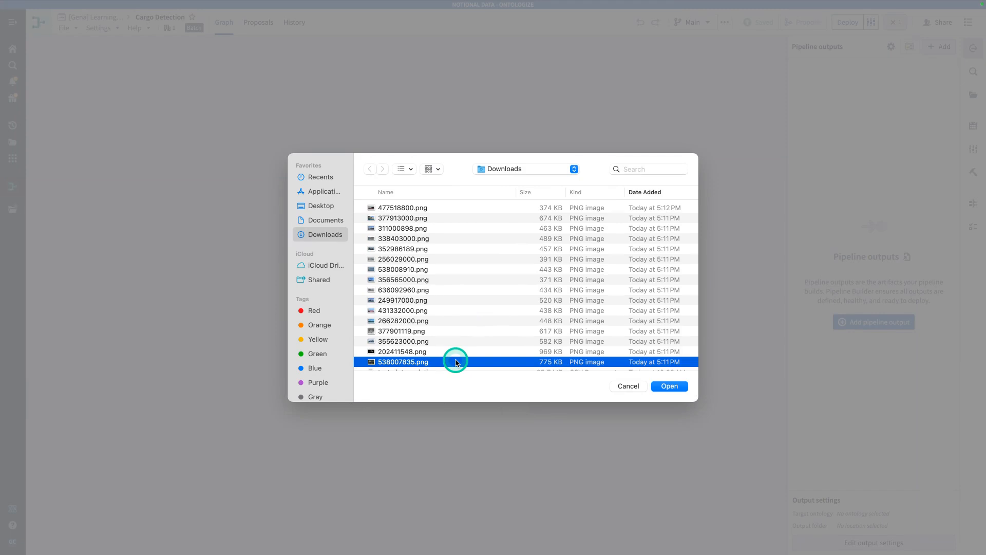
shift+click(446, 213)
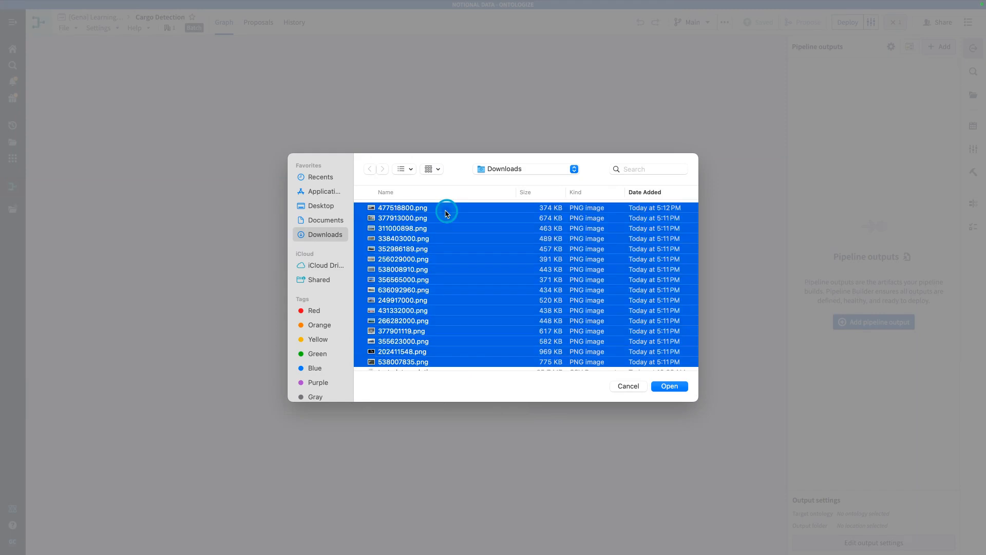
click(670, 388)
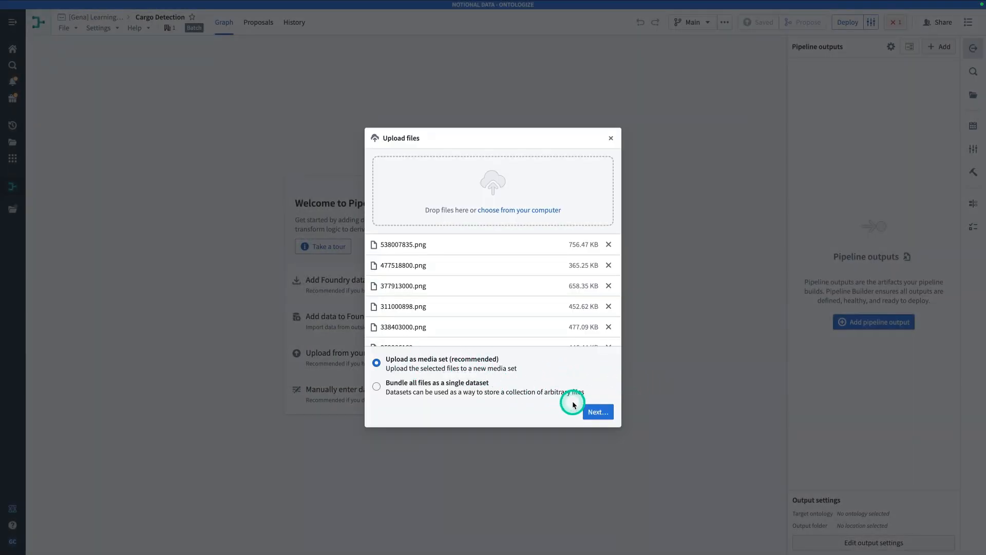
click(596, 410)
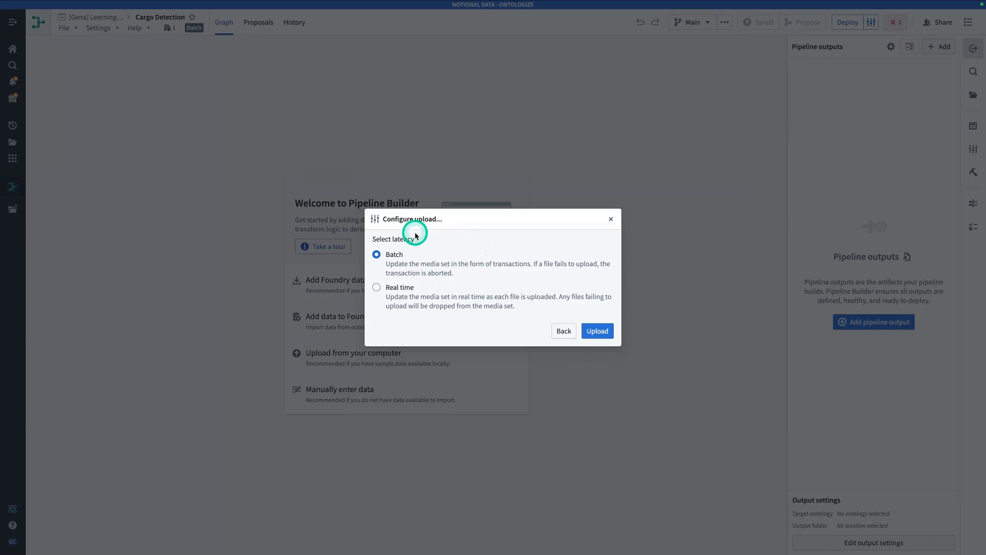
click(598, 331)
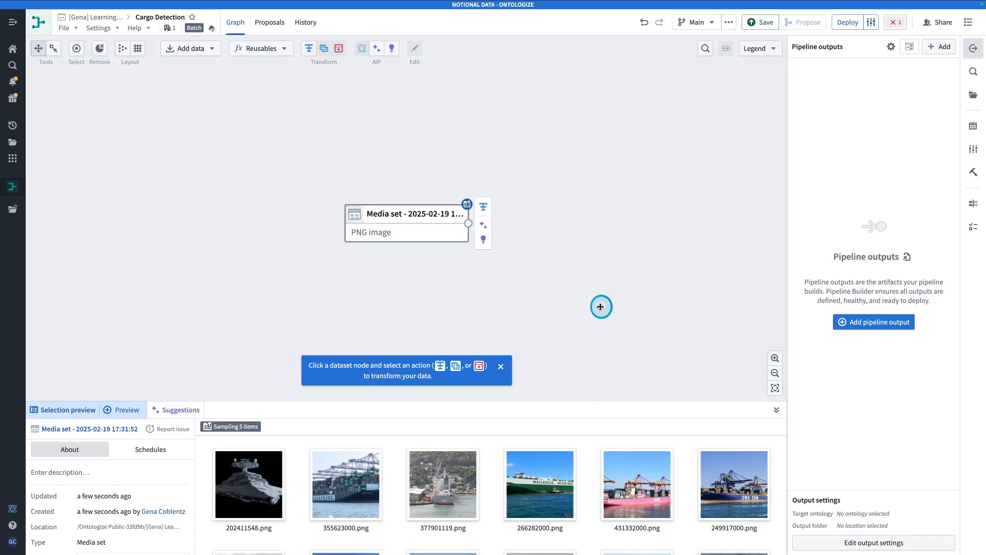
Apply Convert media set to table rows, keeping timestamps and path deduplication, and preview it
click(600, 308)
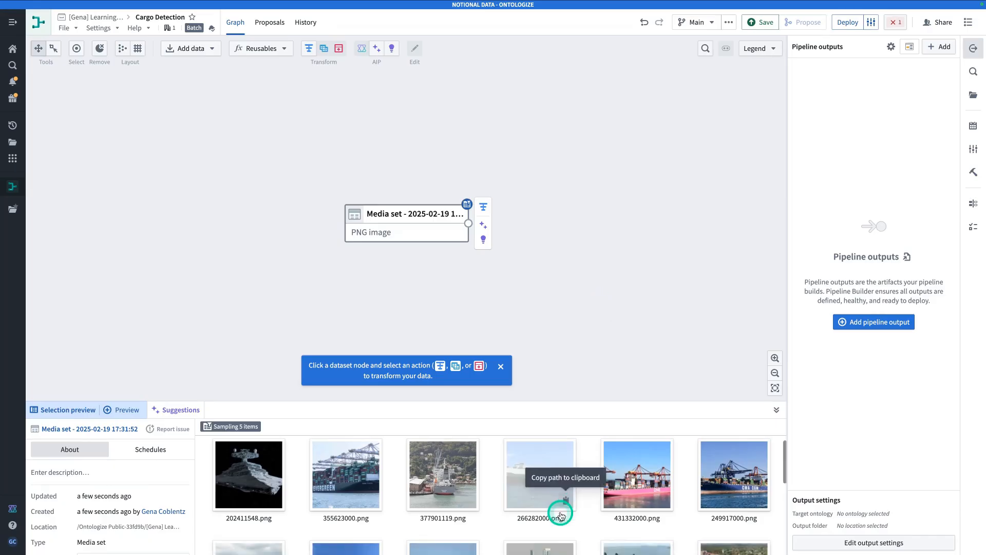
scroll(561, 515, down, 2)
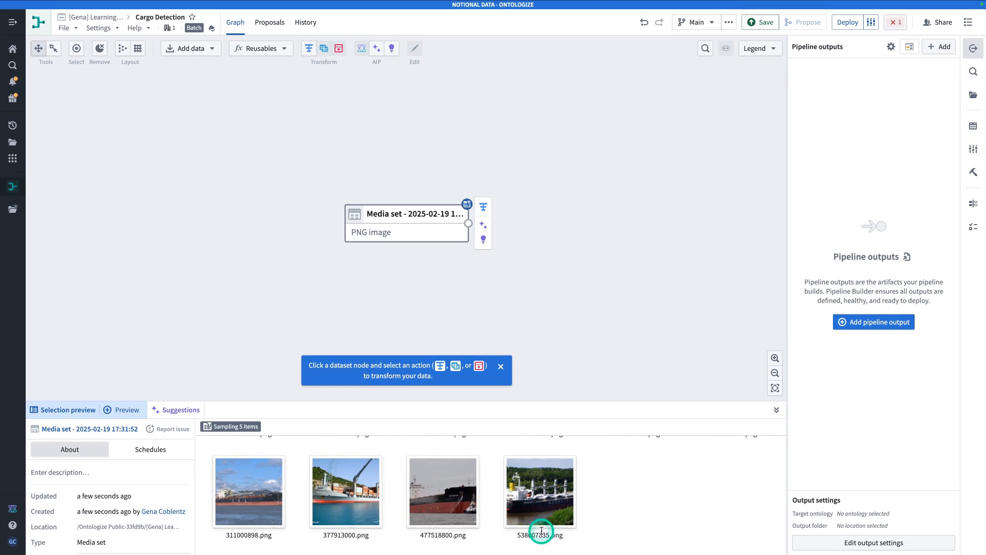
scroll(630, 526, down, 2)
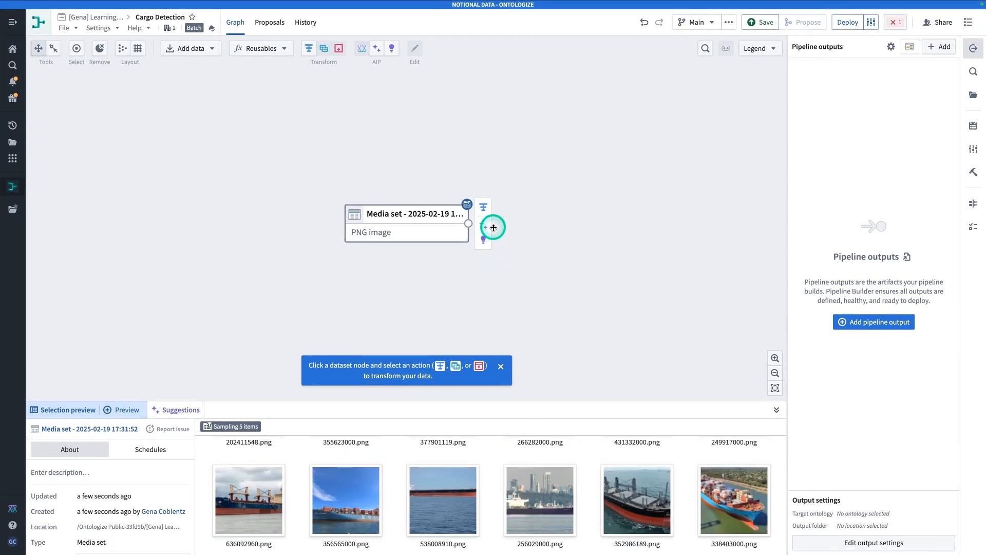
mouse_move(485, 208)
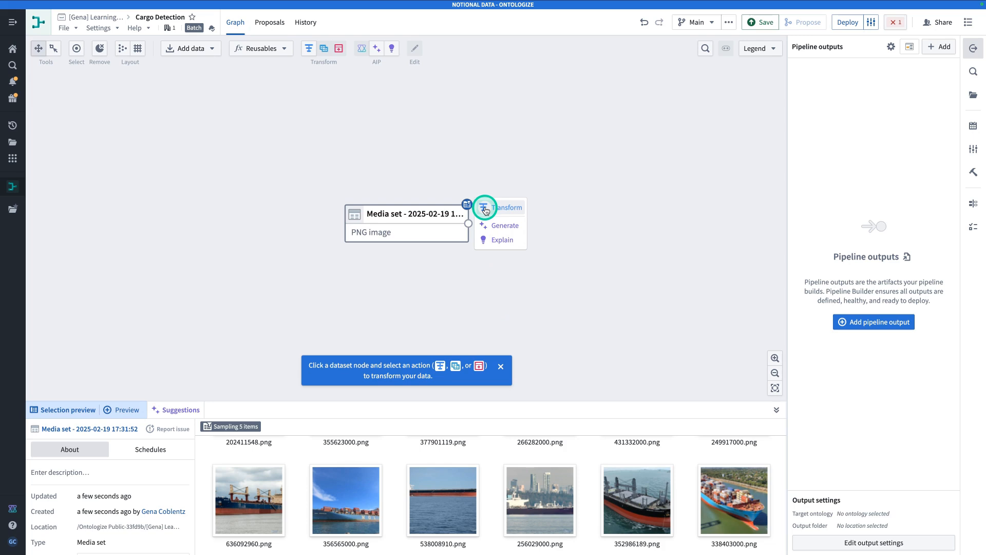
click(485, 209)
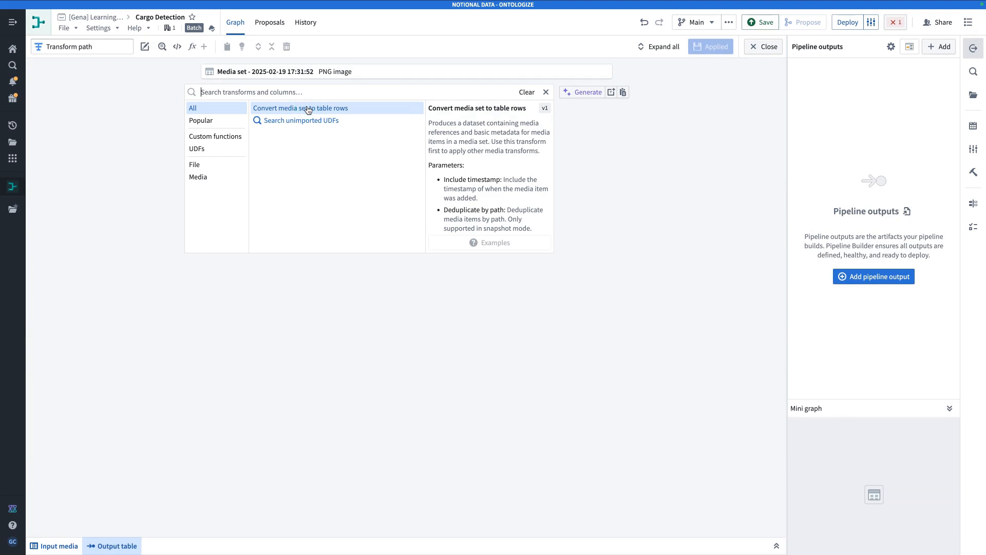
click(309, 109)
click(323, 112)
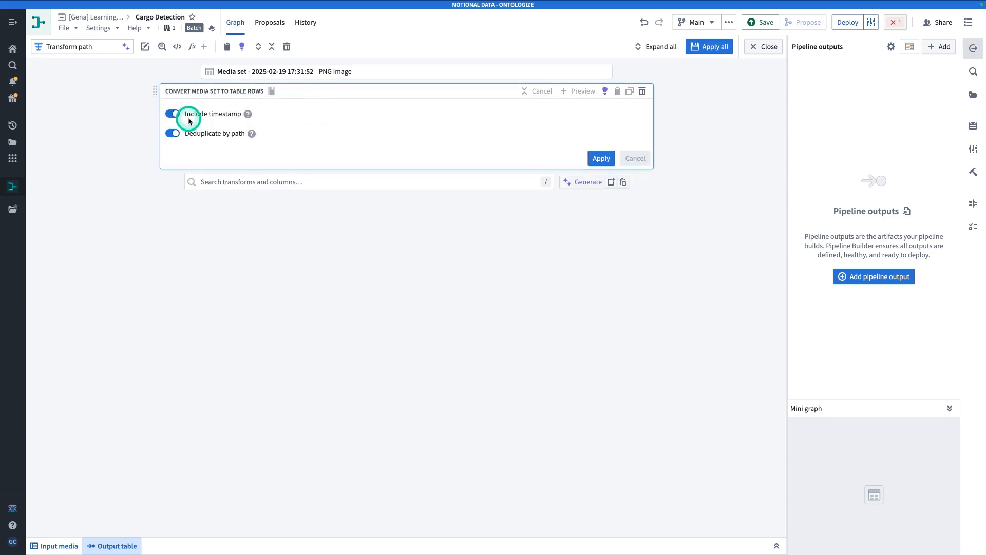
click(596, 158)
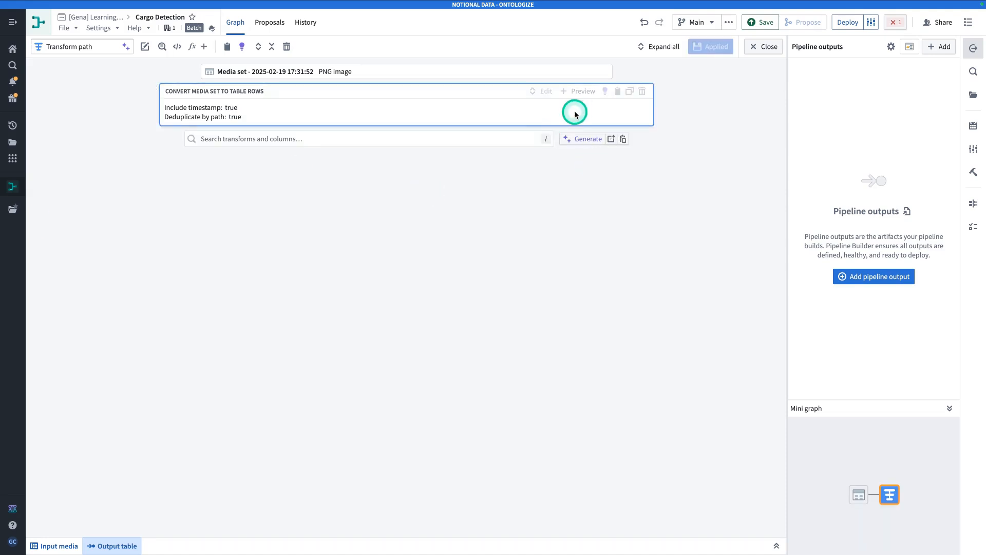
click(576, 92)
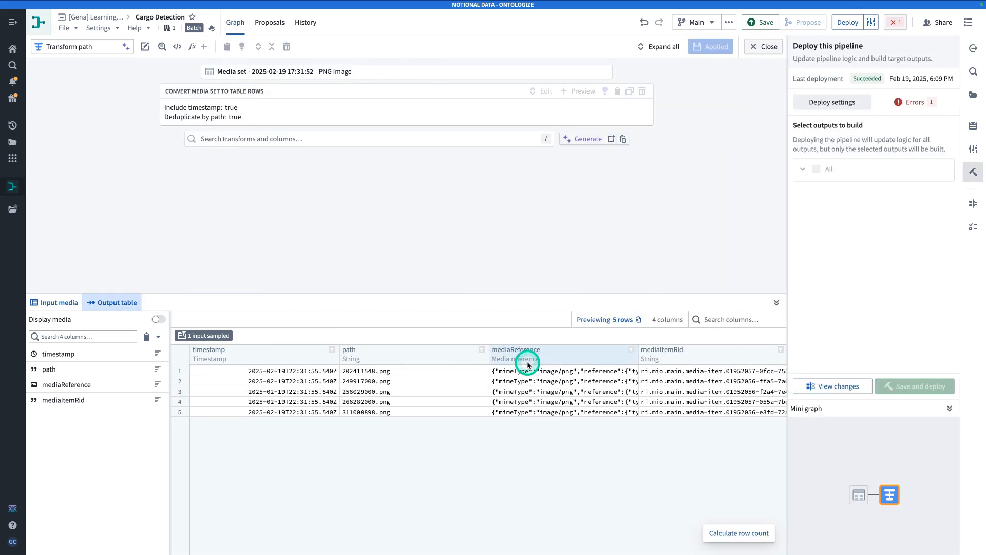
Switch the media set's input sampling to Full media set so previews show all 16 rows
click(525, 389)
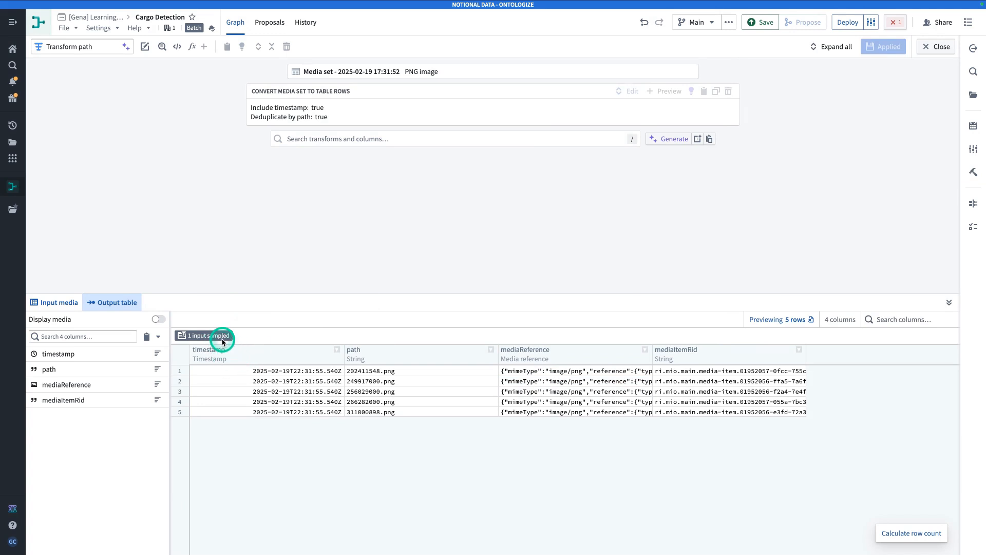
mouse_move(202, 336)
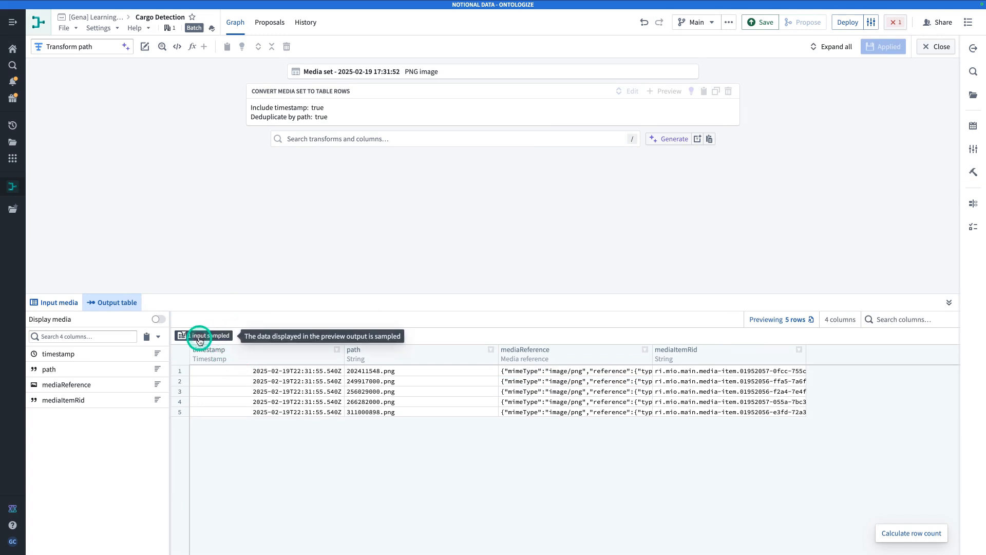
click(200, 340)
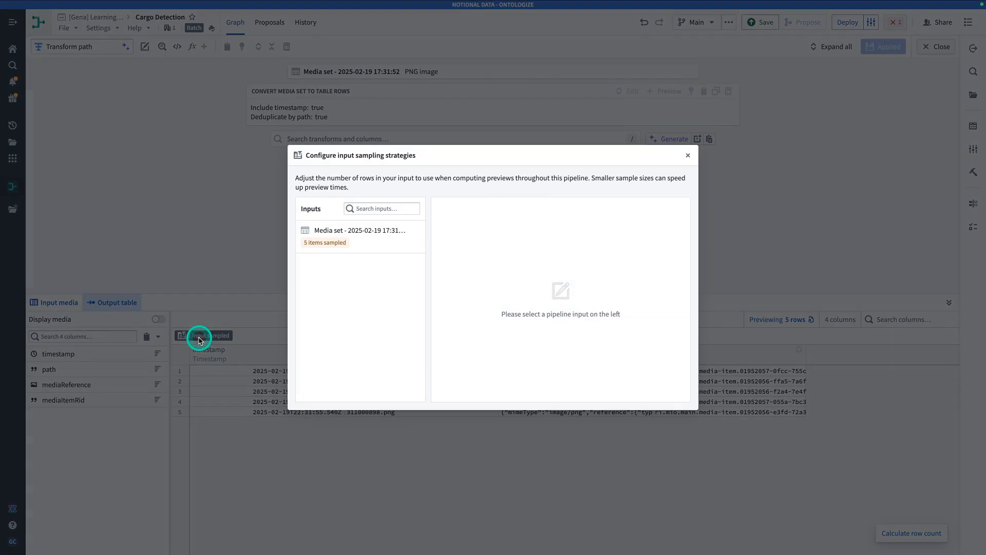
click(379, 245)
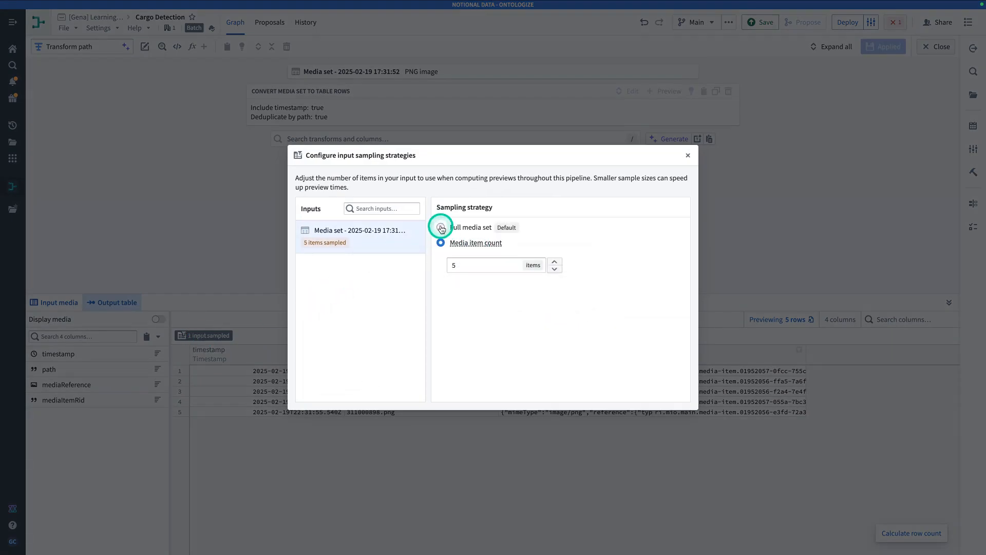
click(441, 227)
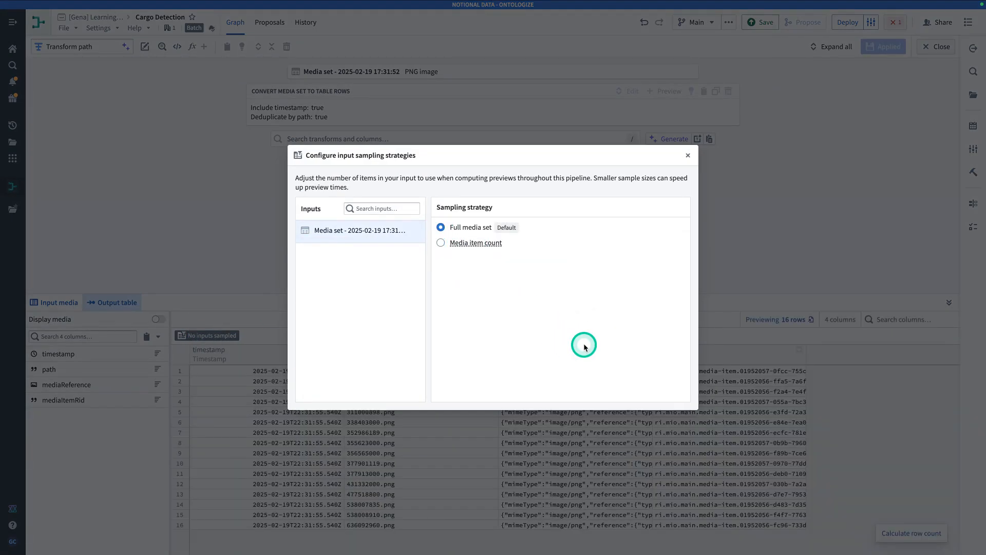
click(754, 324)
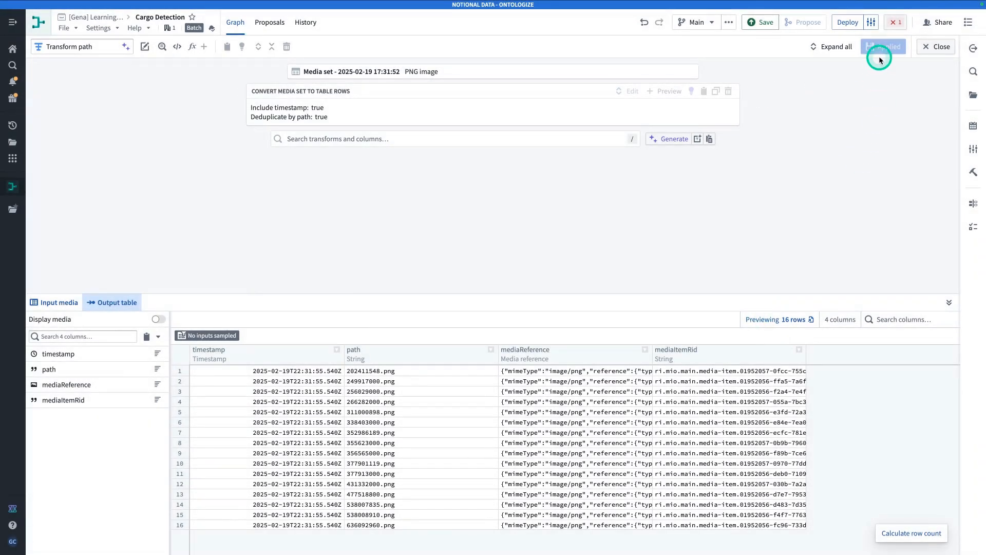
click(933, 45)
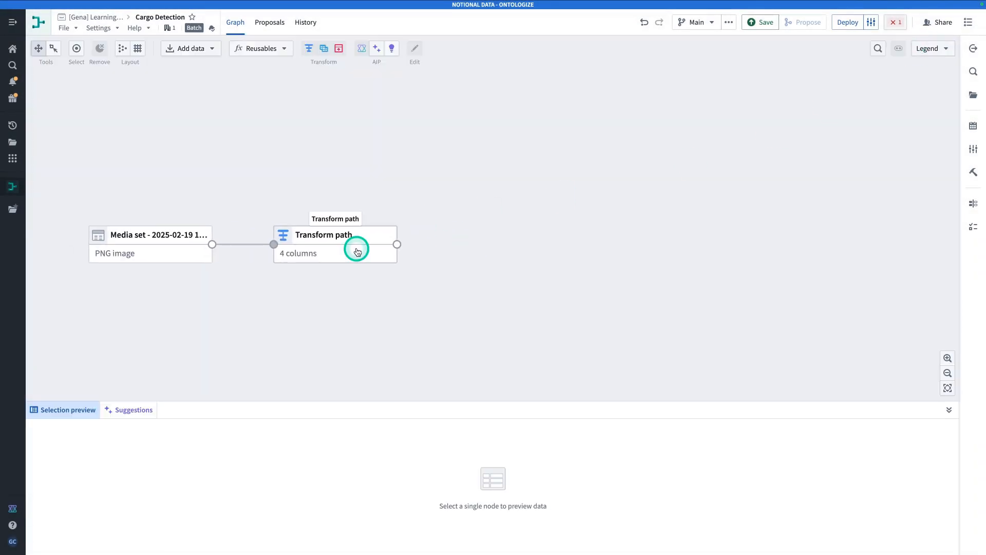
Add a Use LLM step after the Transform path node
click(350, 252)
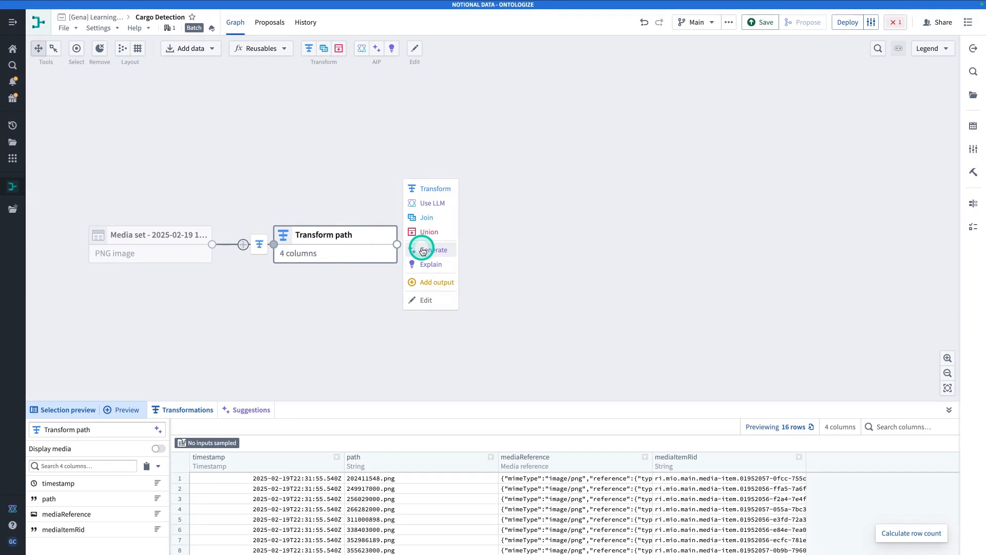
click(440, 255)
click(442, 261)
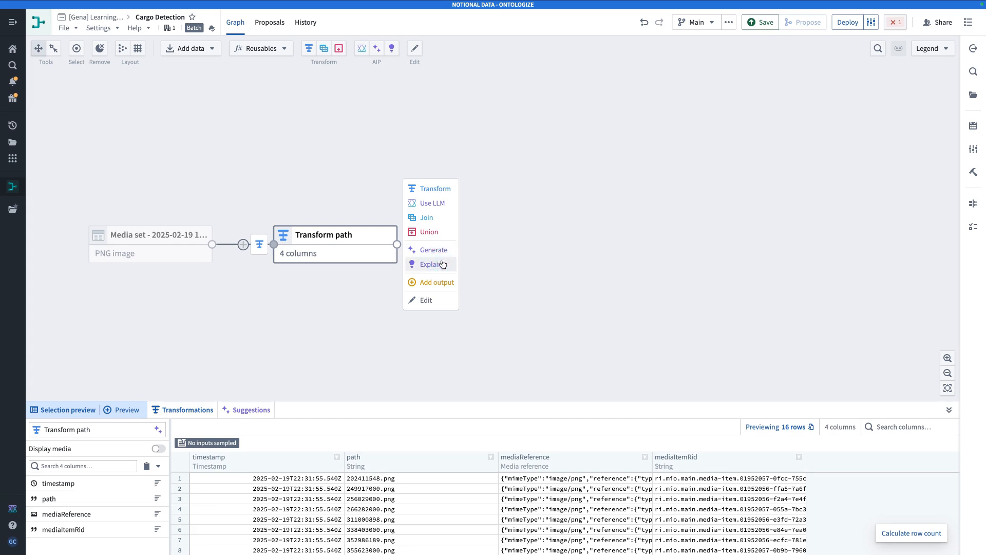
click(442, 207)
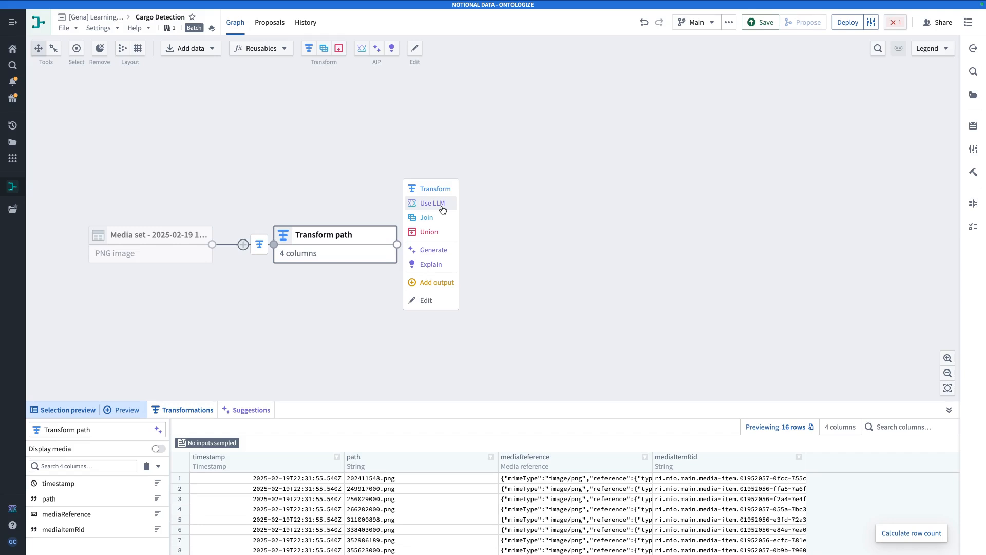
click(442, 208)
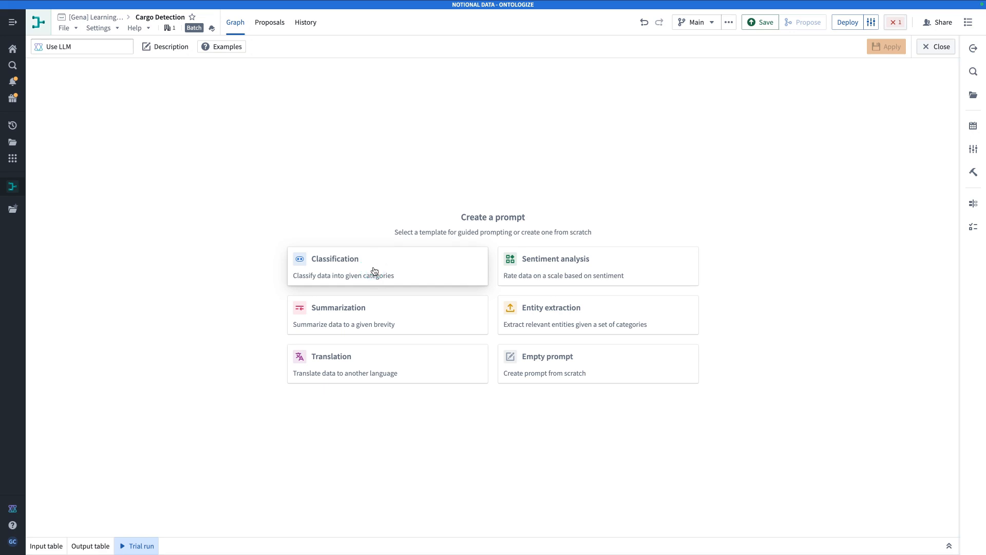
Choose the Classification template with context 'Shipping Analysis', category Cargo, and the mediaReference column
click(374, 271)
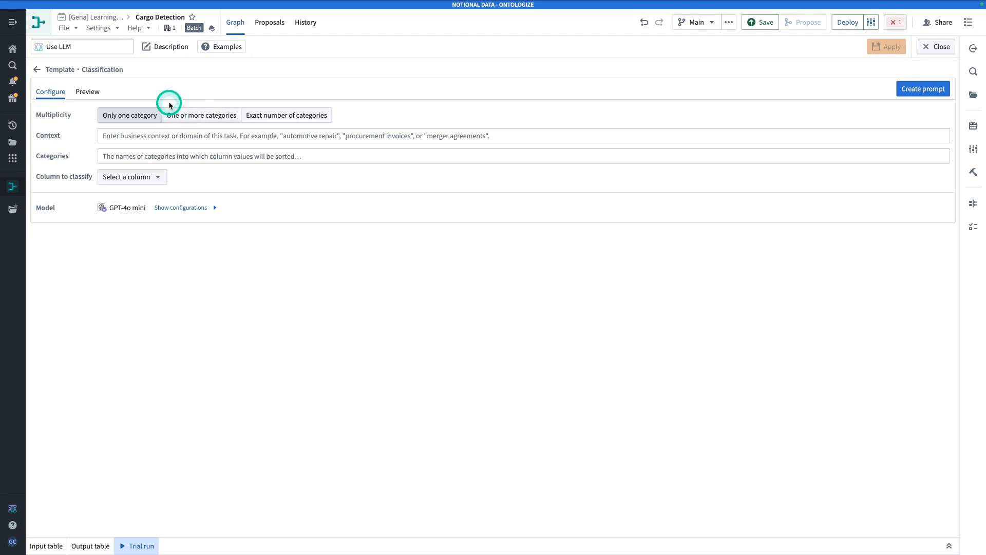
click(150, 134)
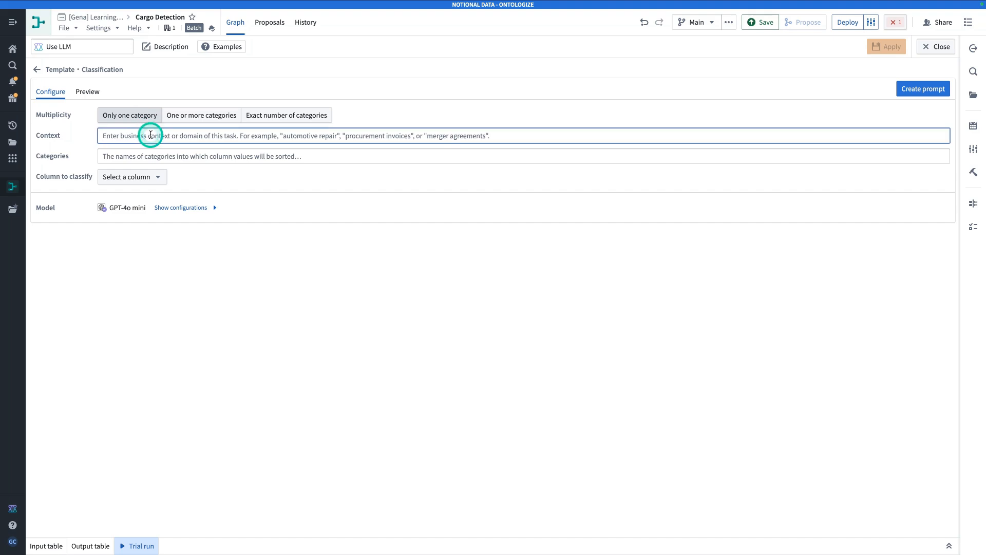
text(Shipping Anal)
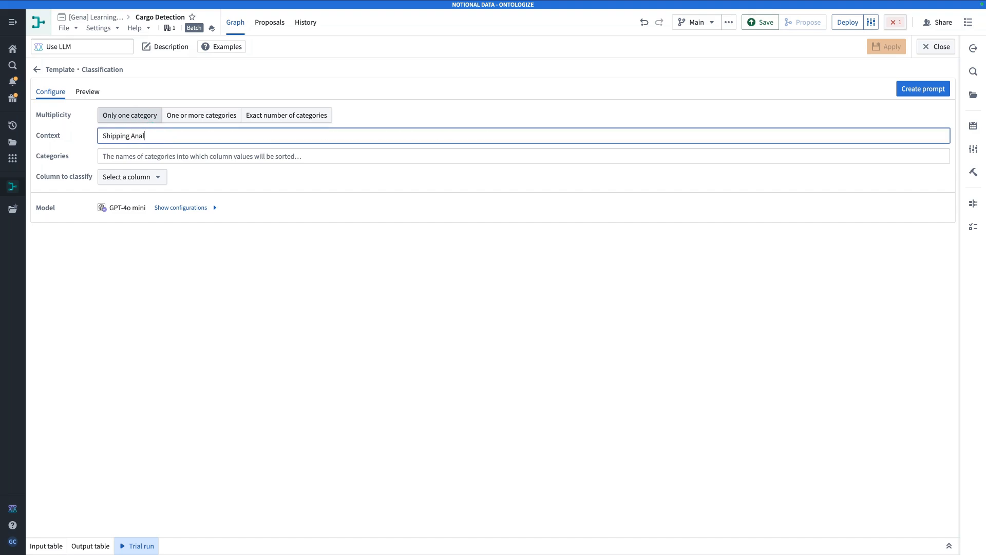
text(ysis)
click(243, 154)
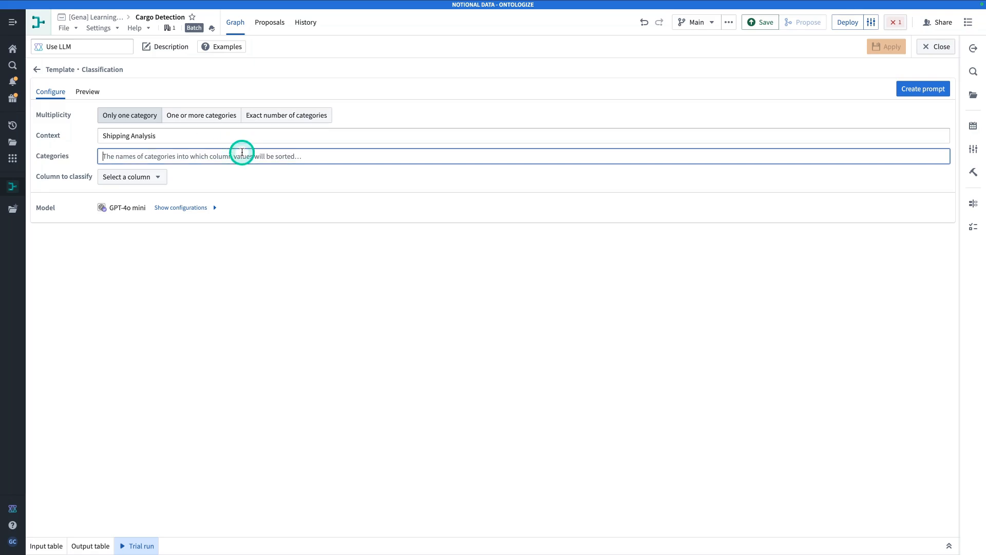
text(Cargo)
key(Return)
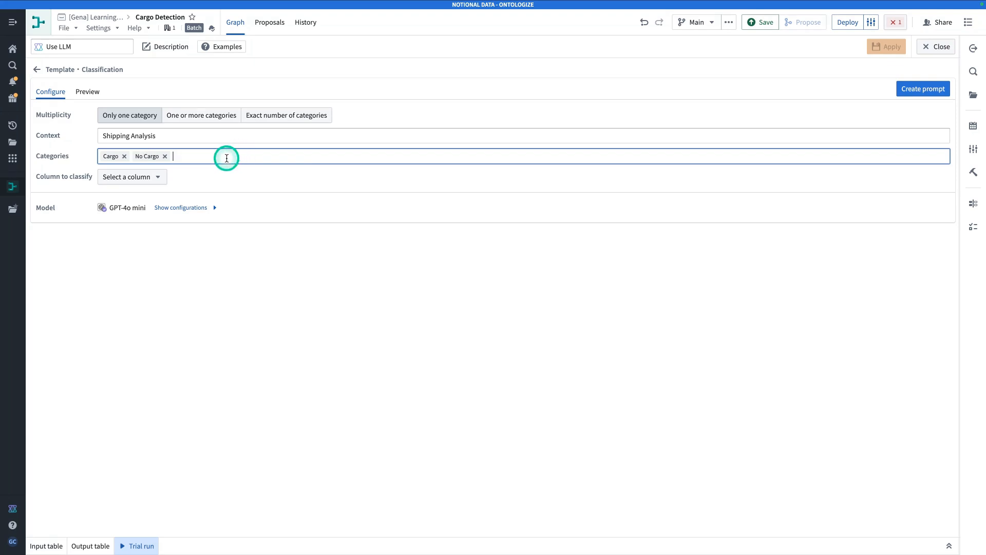
click(136, 177)
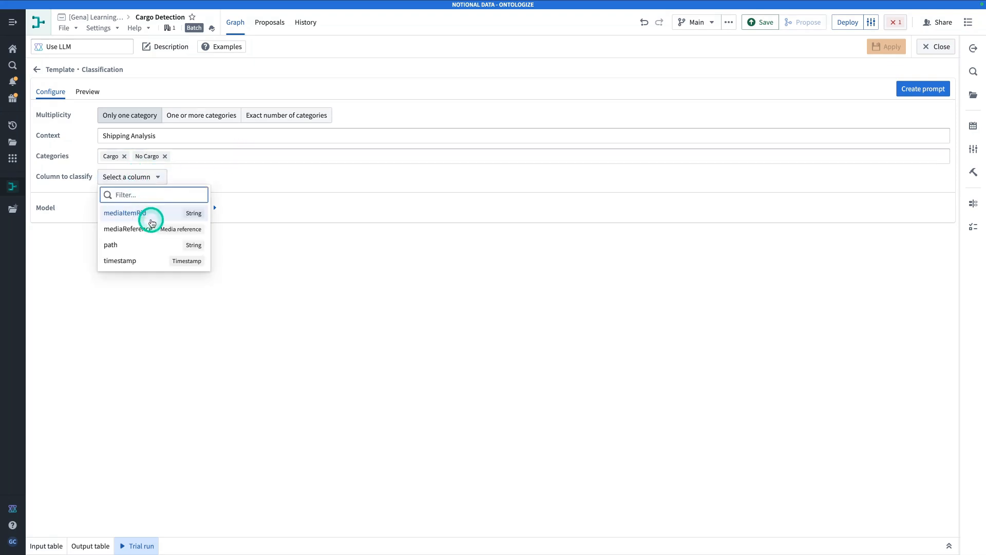
click(150, 228)
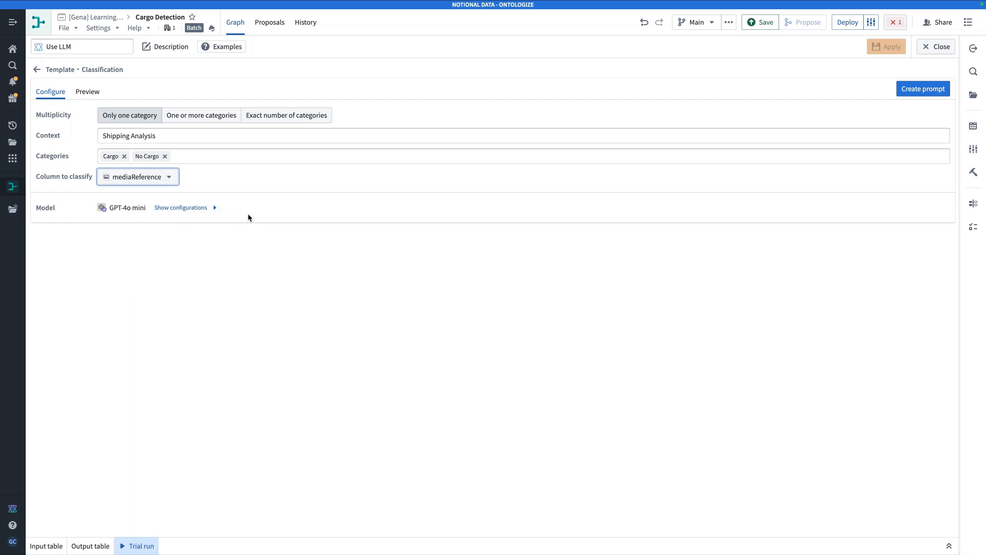
Set the model to GPT-4o, preview the prompt, and create it
click(191, 208)
click(199, 227)
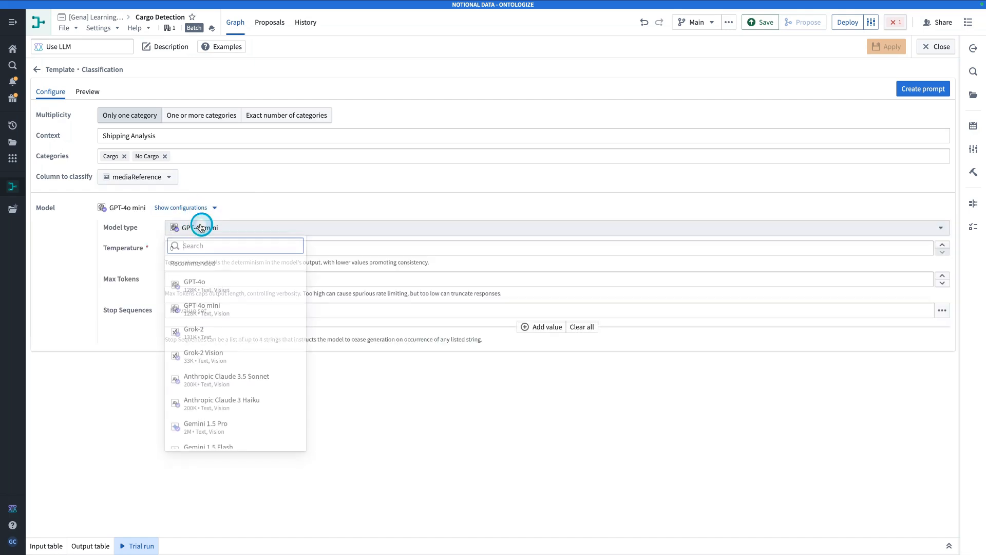
click(232, 285)
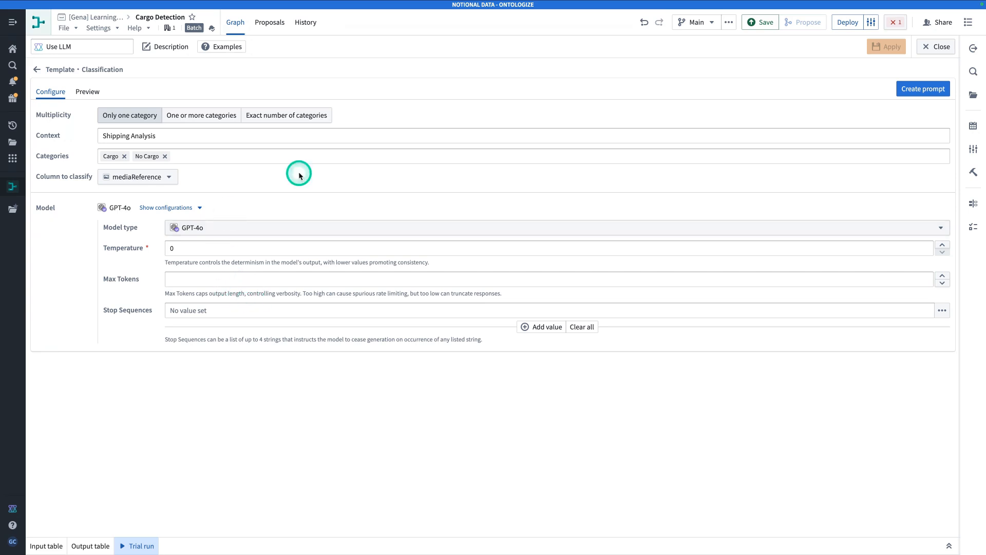
click(86, 93)
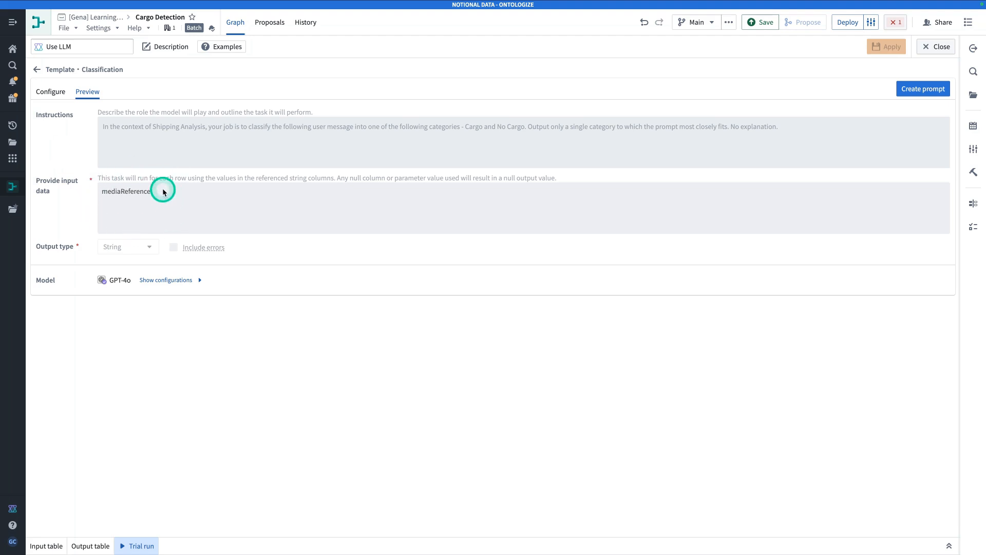
click(934, 89)
Rename the output column from use_llm to 'classification'
drag(256, 256, 90, 254)
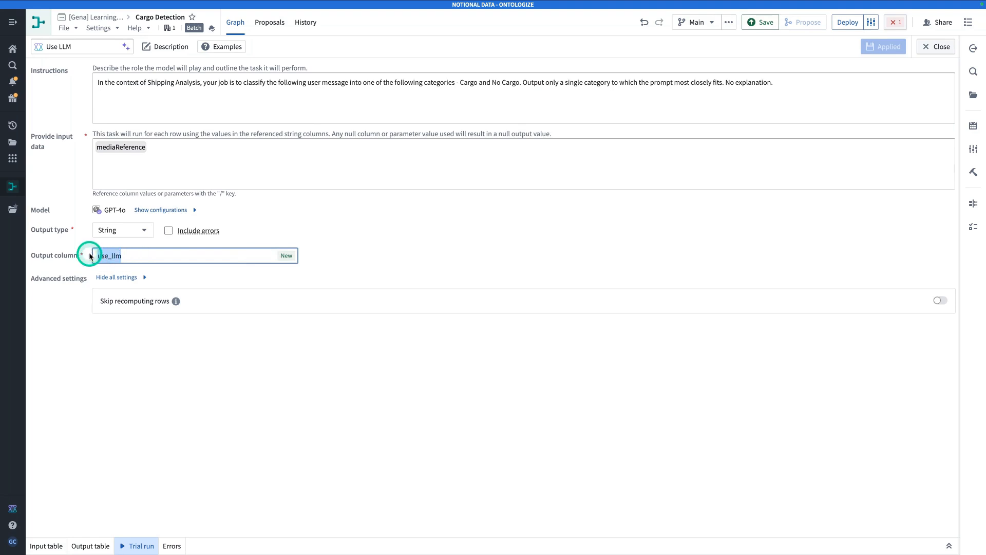
text(classification)
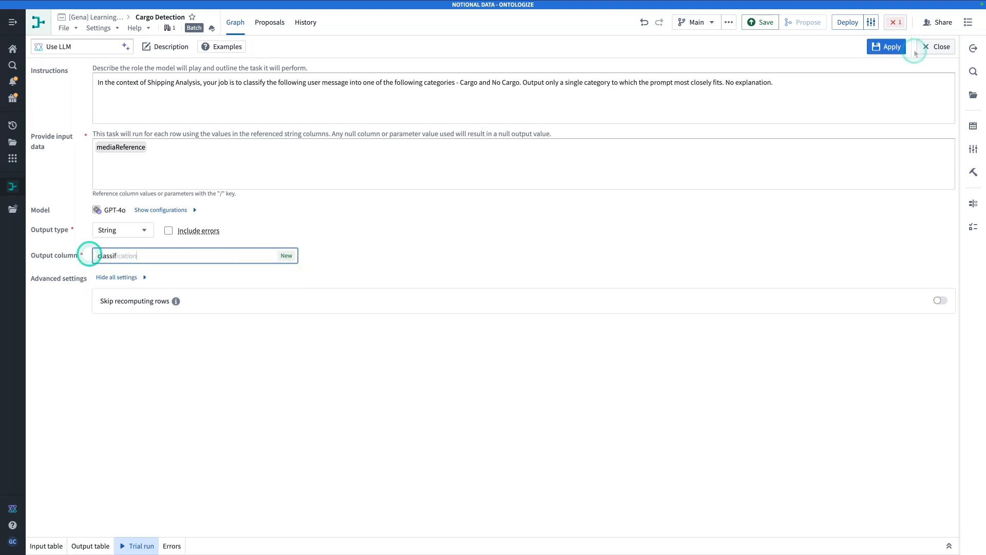
click(885, 50)
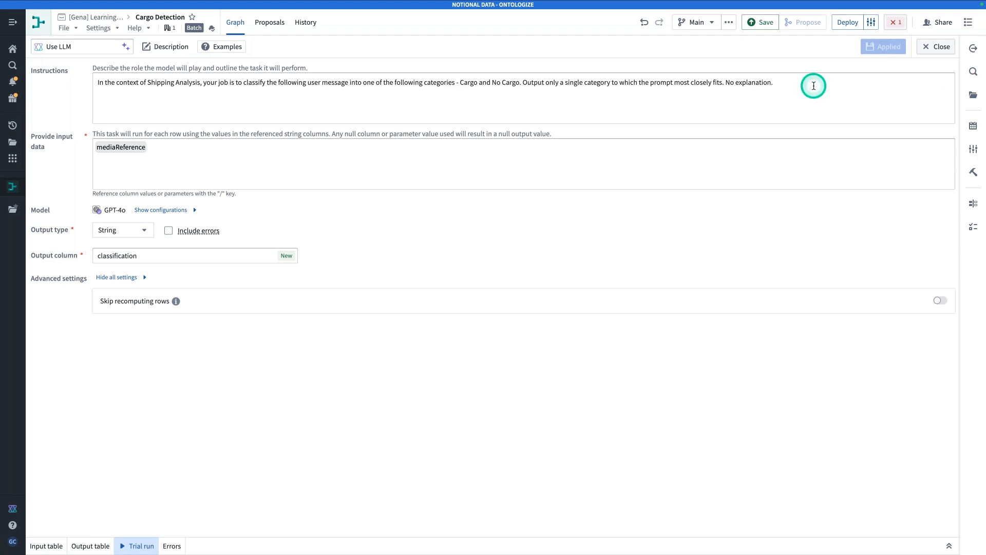
Reword the instructions to classify the 'provided vessel images', removing 'No explanation.'
drag(785, 85, 728, 86)
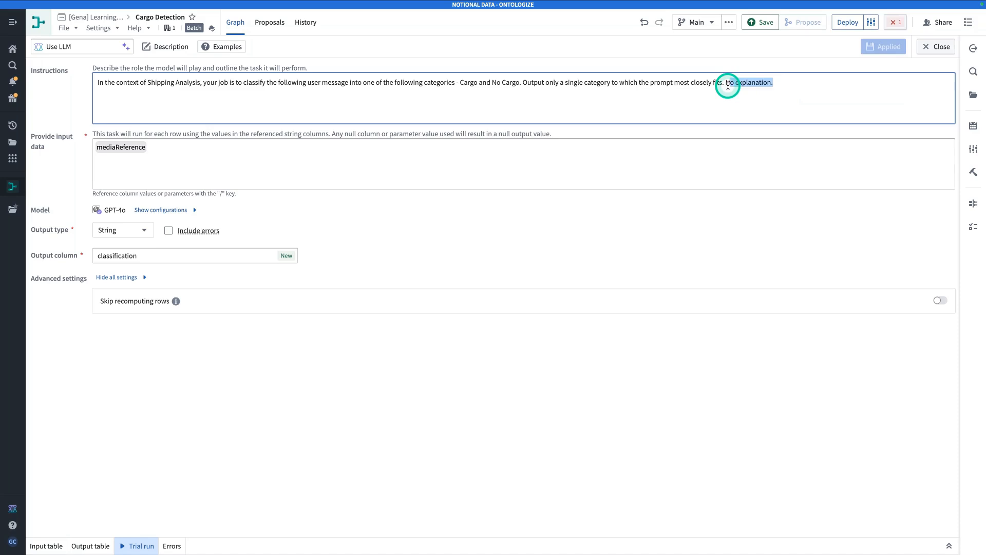
key(BackSpace)
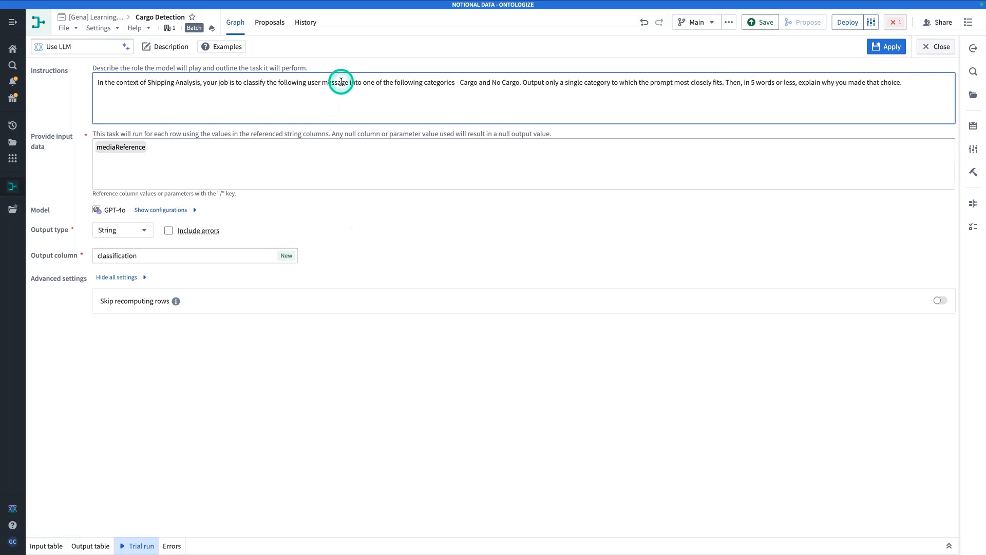
drag(351, 83, 278, 84)
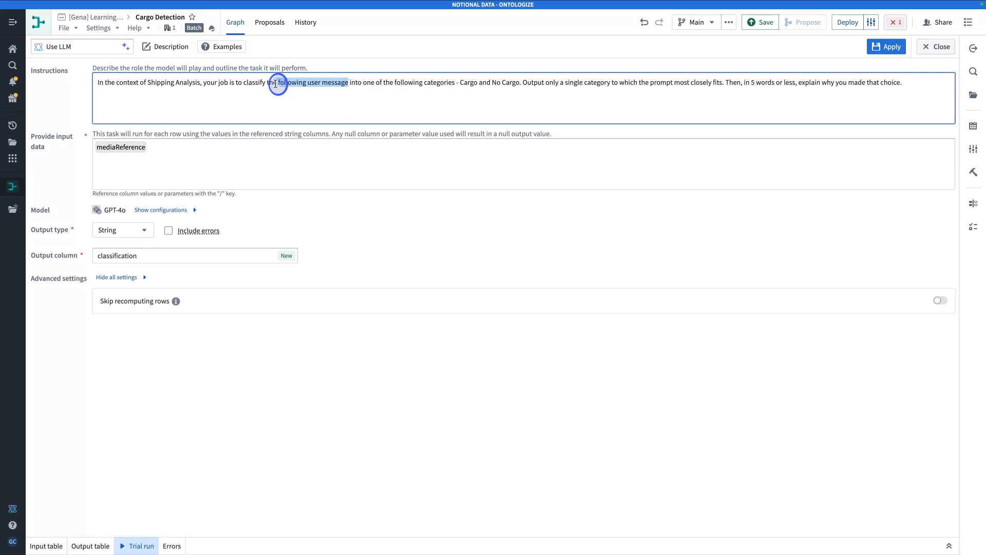
key(BackSpace)
text(provid)
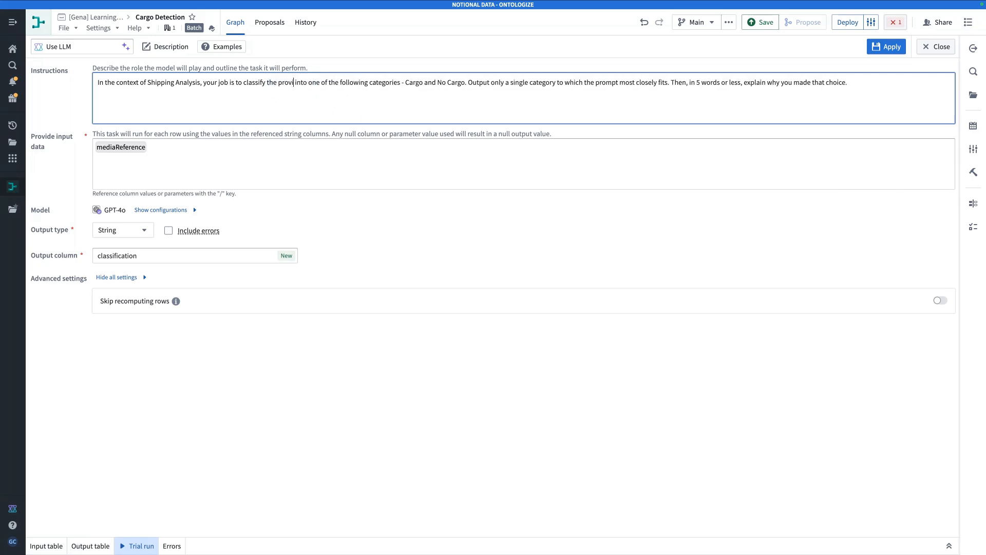
text(ed )
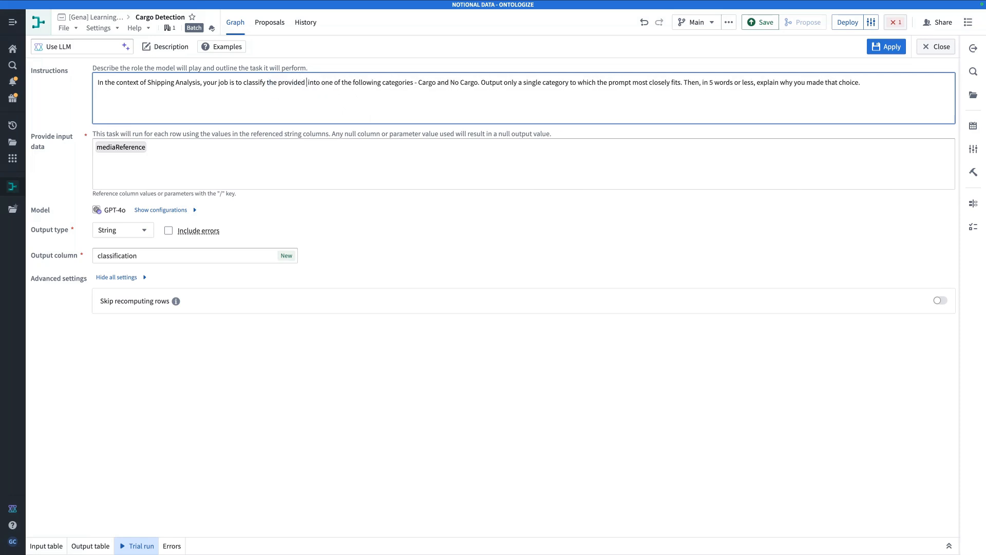
text(vessel)
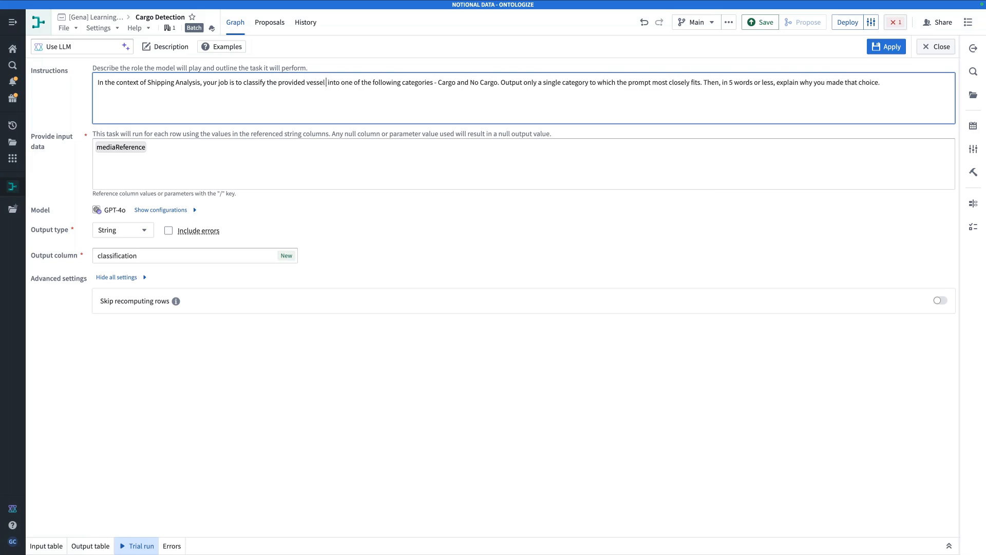
text( images)
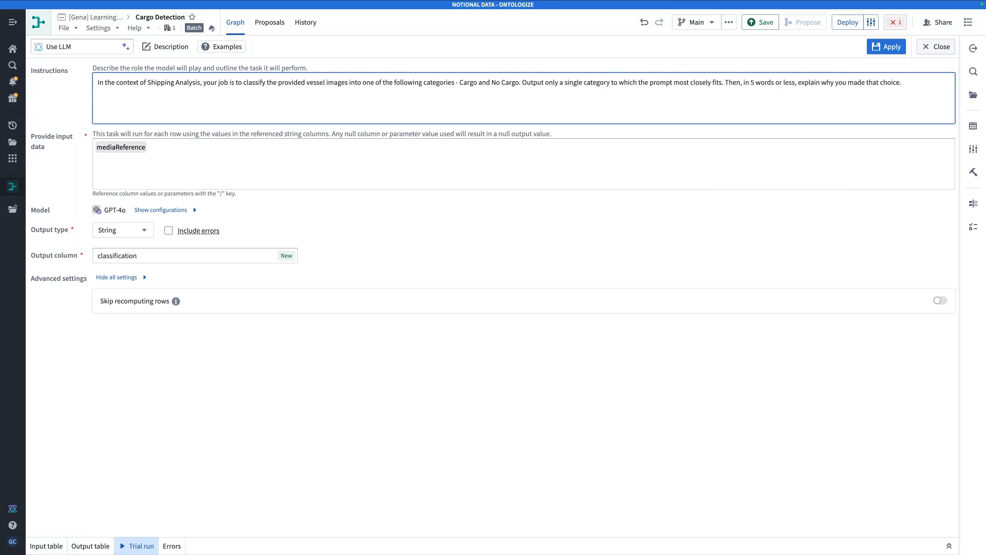
click(189, 383)
click(54, 548)
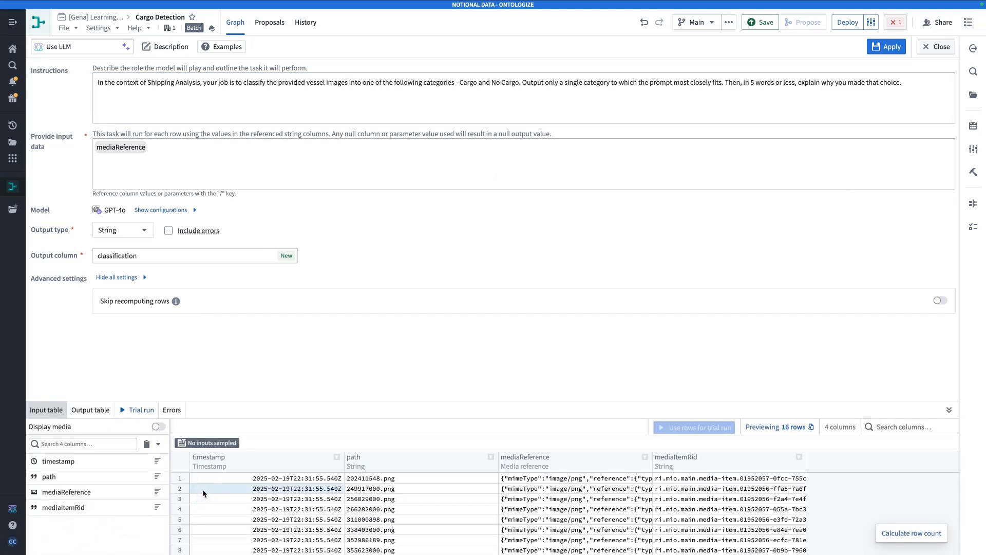
Run a trial of the classifier on the first few sample ship image rows
drag(182, 478, 185, 548)
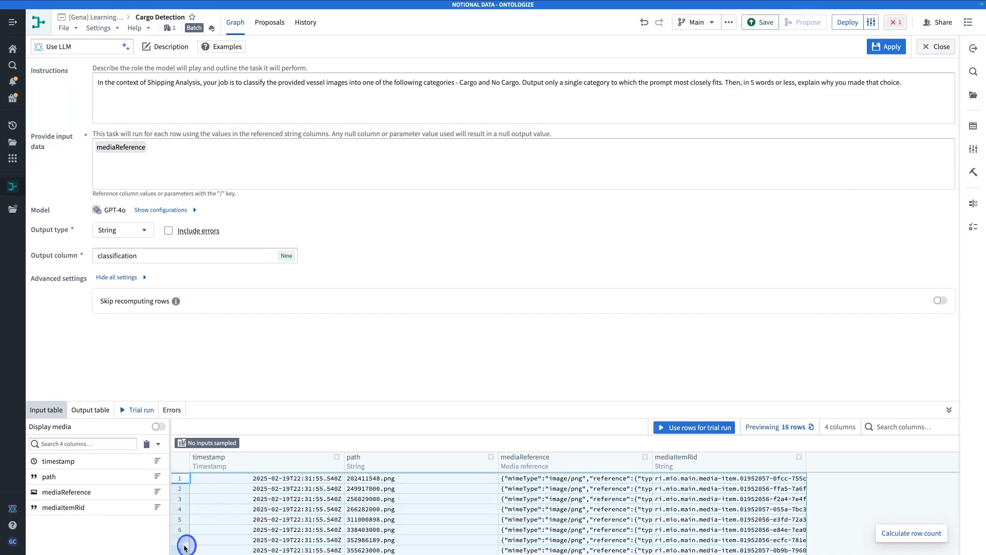
click(692, 430)
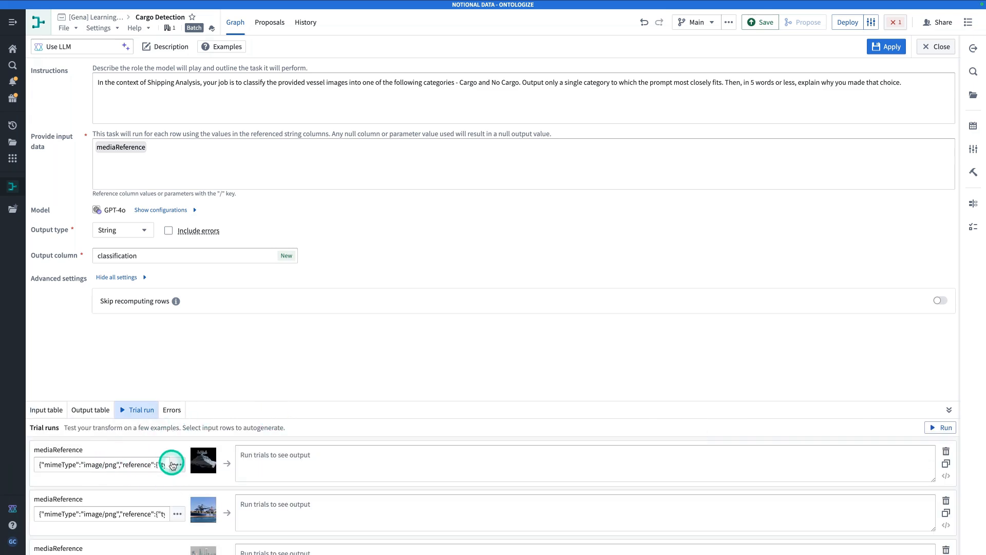
click(288, 472)
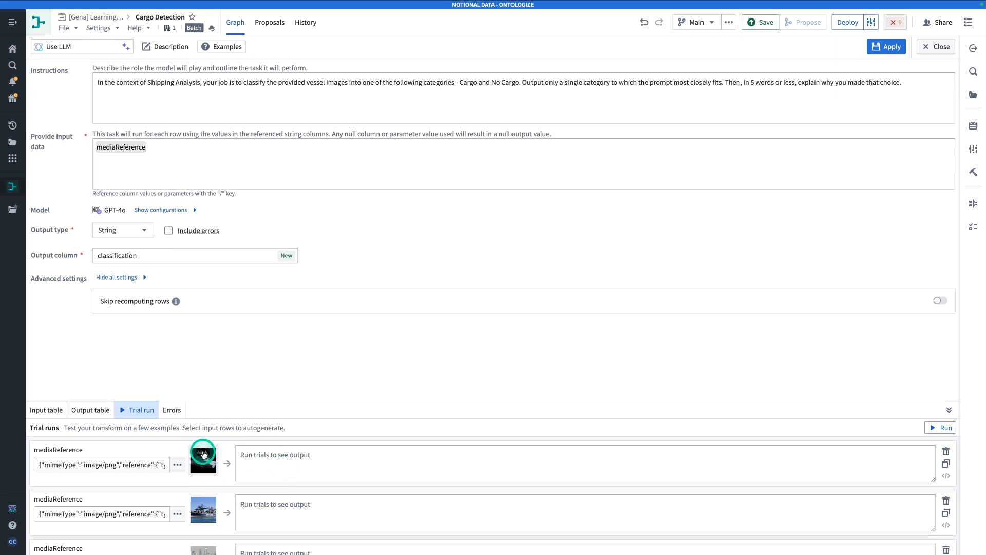
click(939, 429)
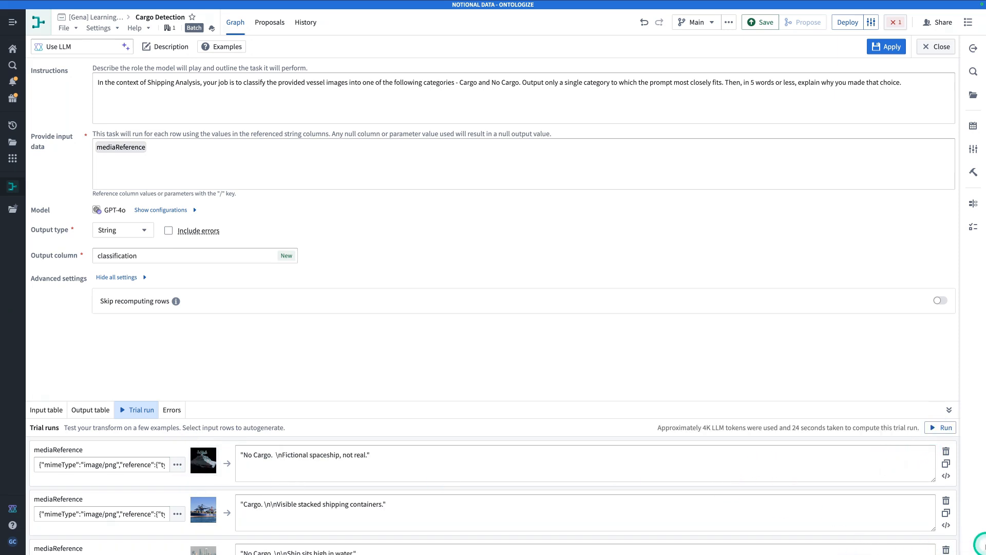
Compare the trial verdicts against each vessel image preview, then apply the Use LLM step
click(202, 461)
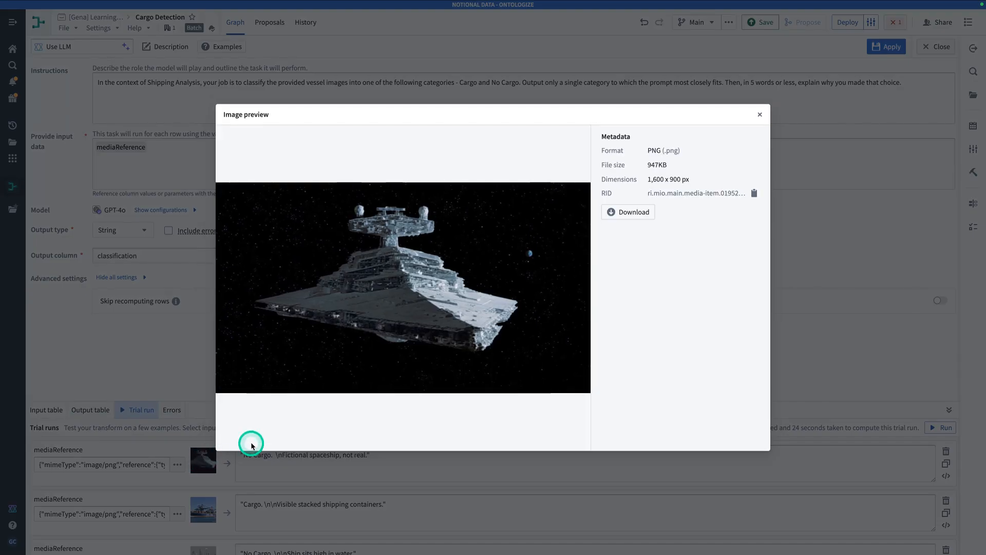
click(268, 468)
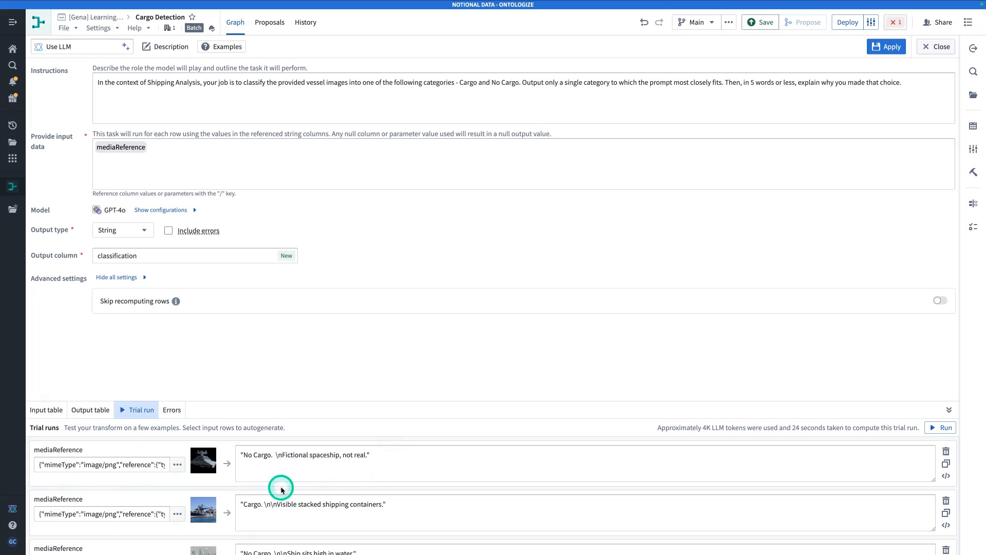
click(204, 515)
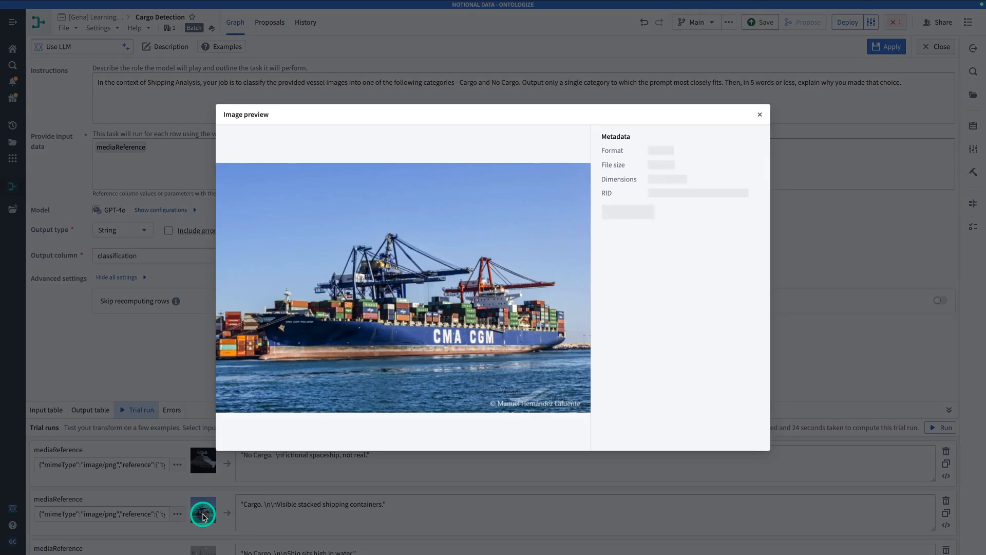
click(260, 517)
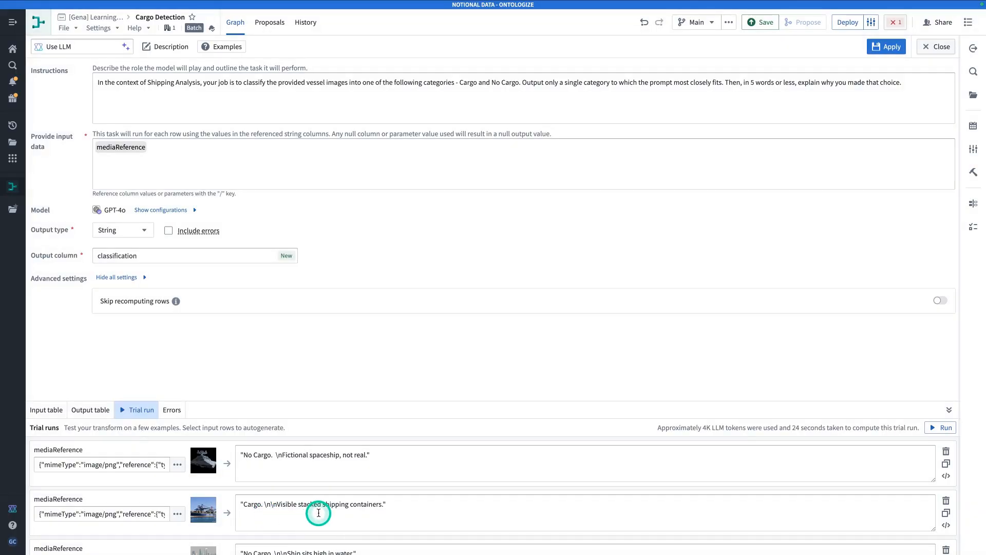
scroll(390, 513, down, 3)
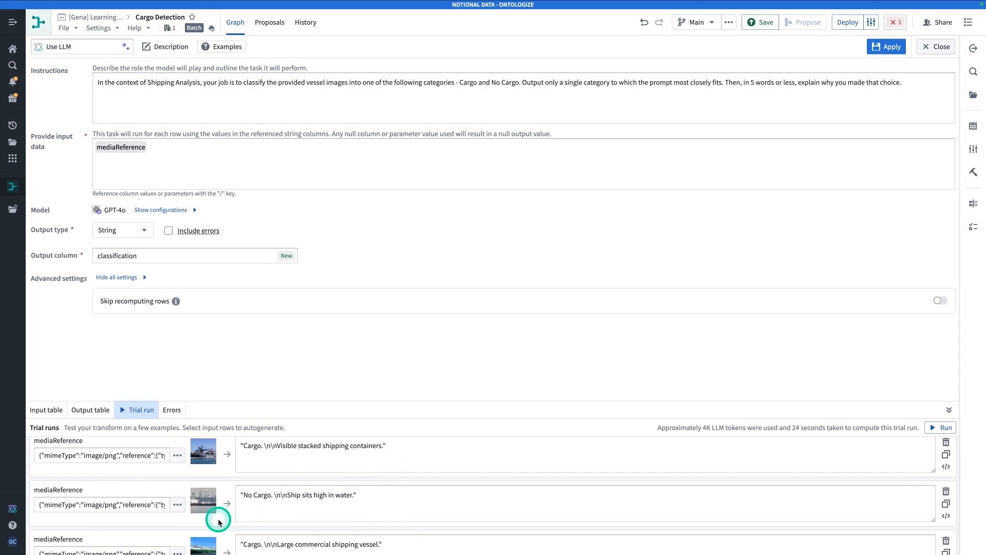
click(210, 513)
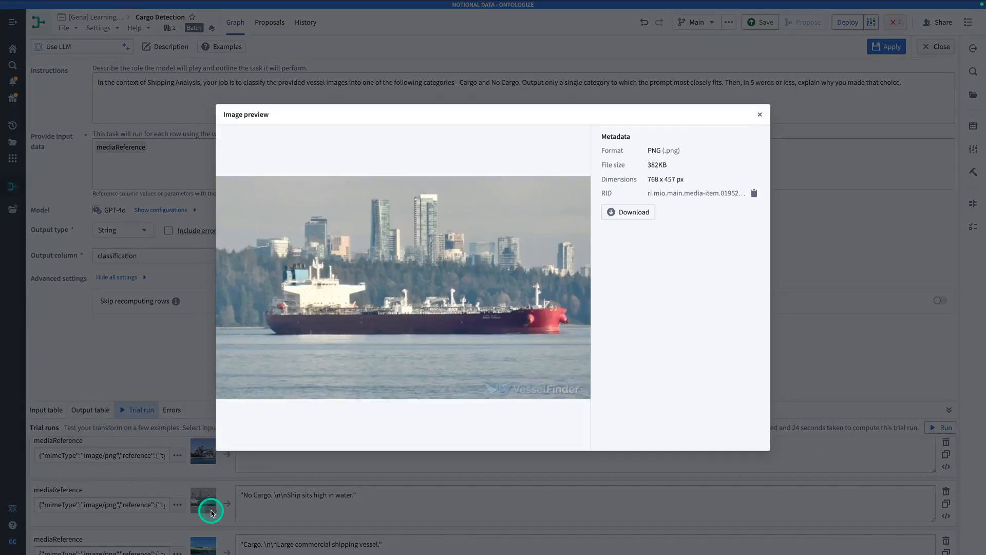
click(357, 522)
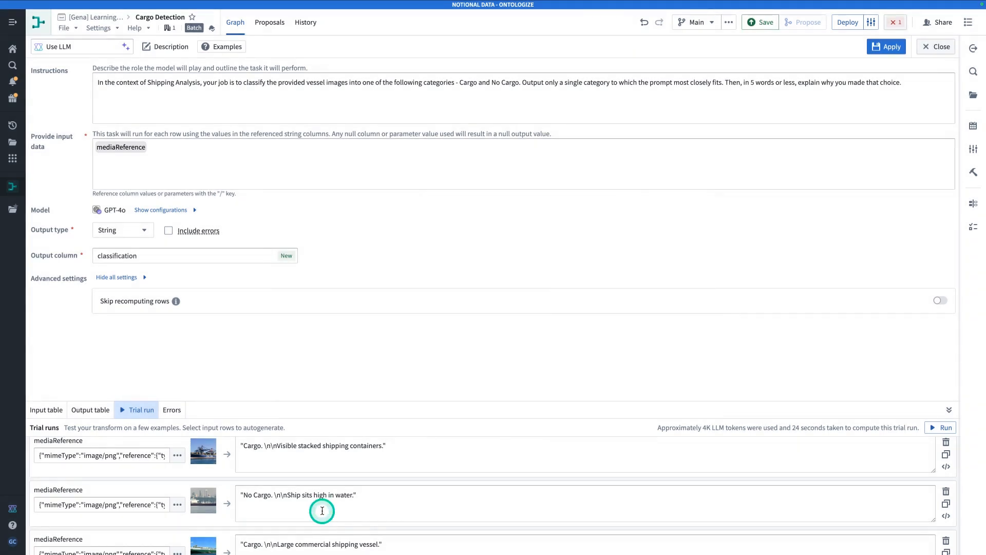
click(207, 503)
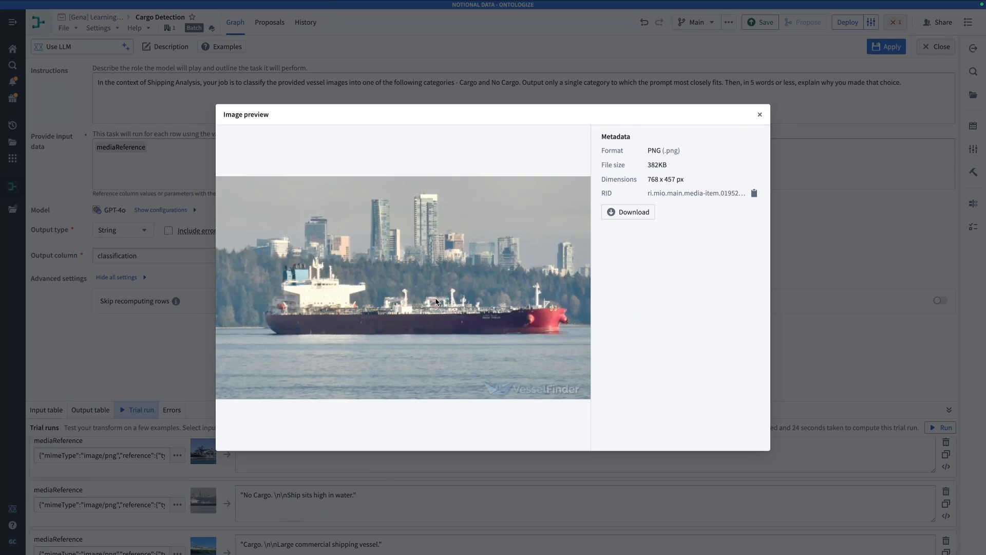
click(504, 467)
scroll(503, 490, down, 1)
scroll(503, 490, down, 1)
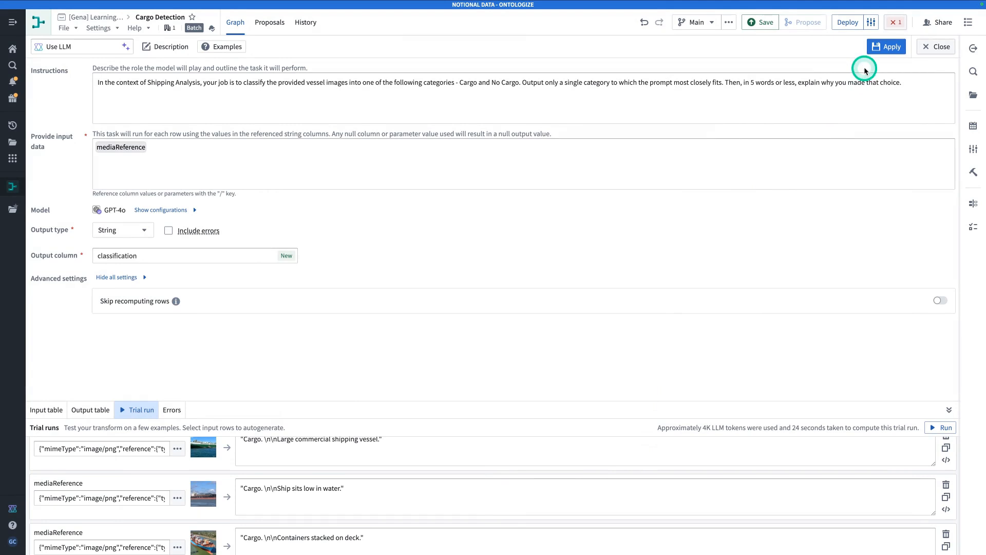
click(881, 51)
Add a new dataset output 'Classified Vessels' after Use LLM and save the pipeline
click(934, 47)
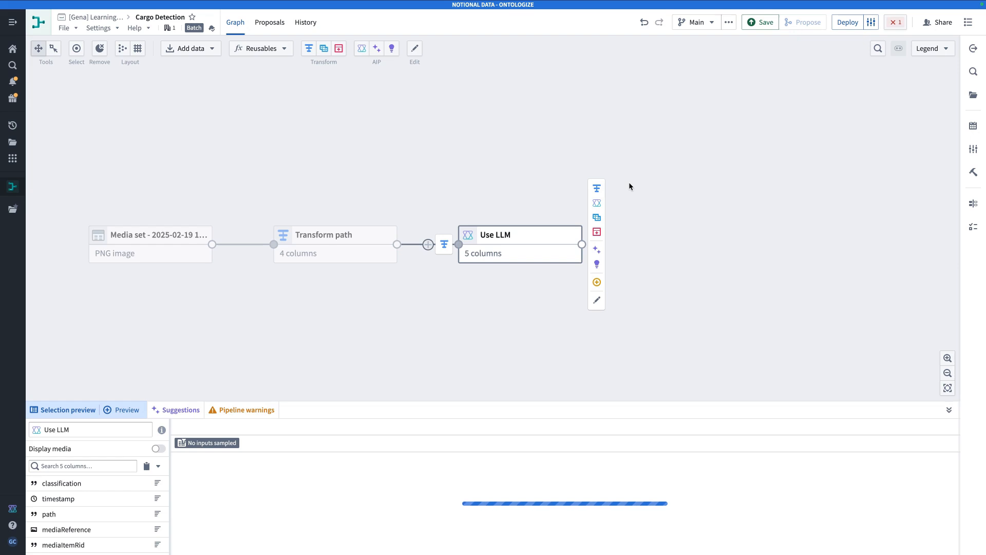
click(601, 242)
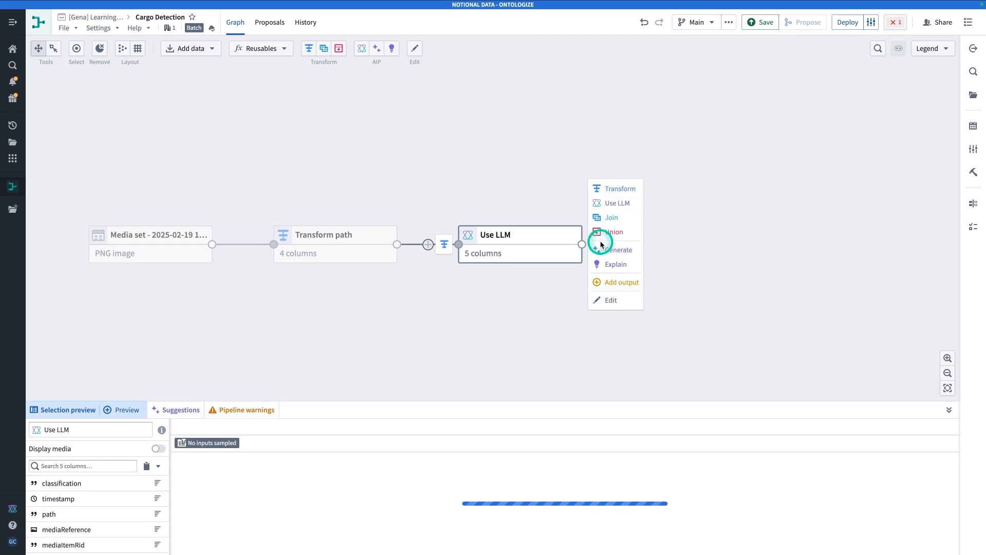
click(612, 282)
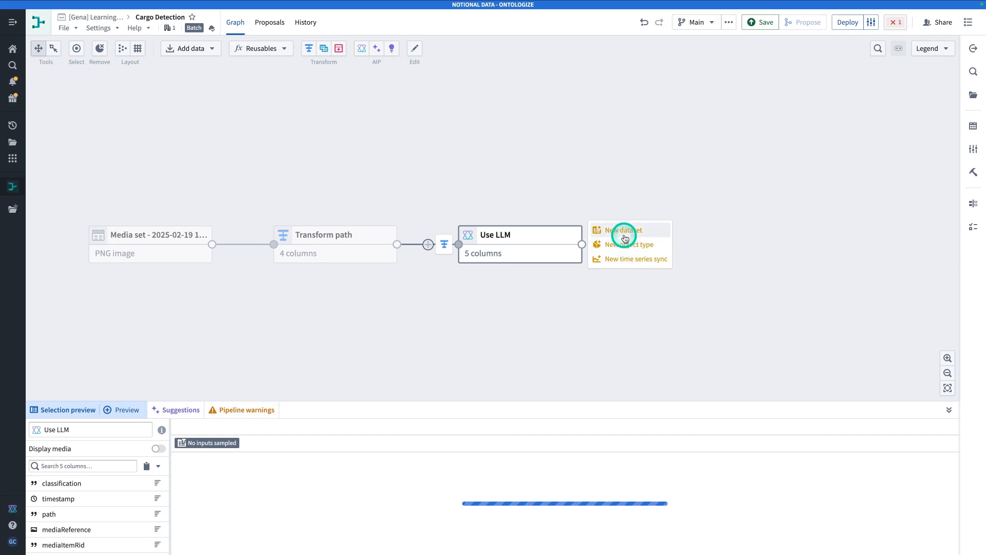
click(624, 238)
click(833, 61)
text(Classified Vess)
click(763, 22)
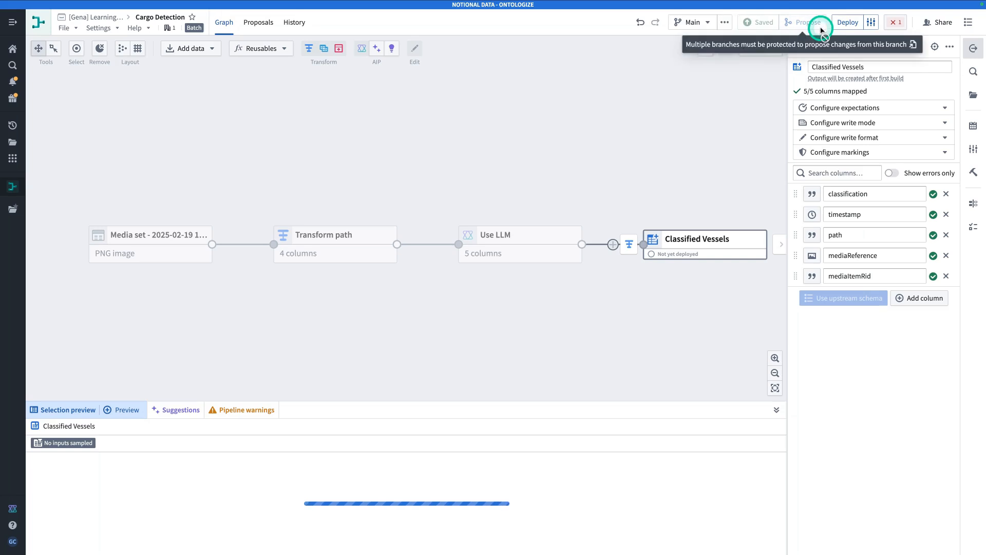
Clear the deployment error by importing the GPT-4o model as a project reference
click(847, 22)
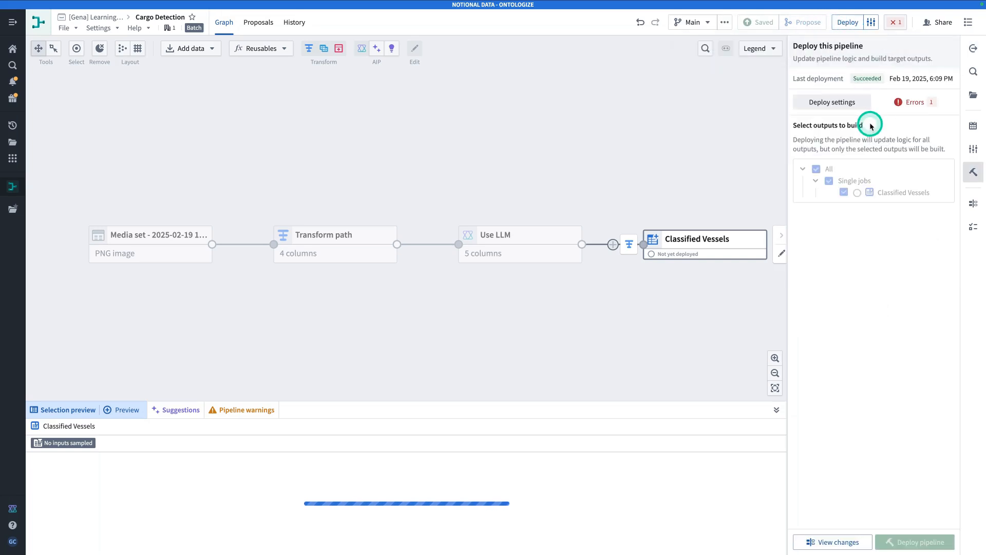
click(906, 110)
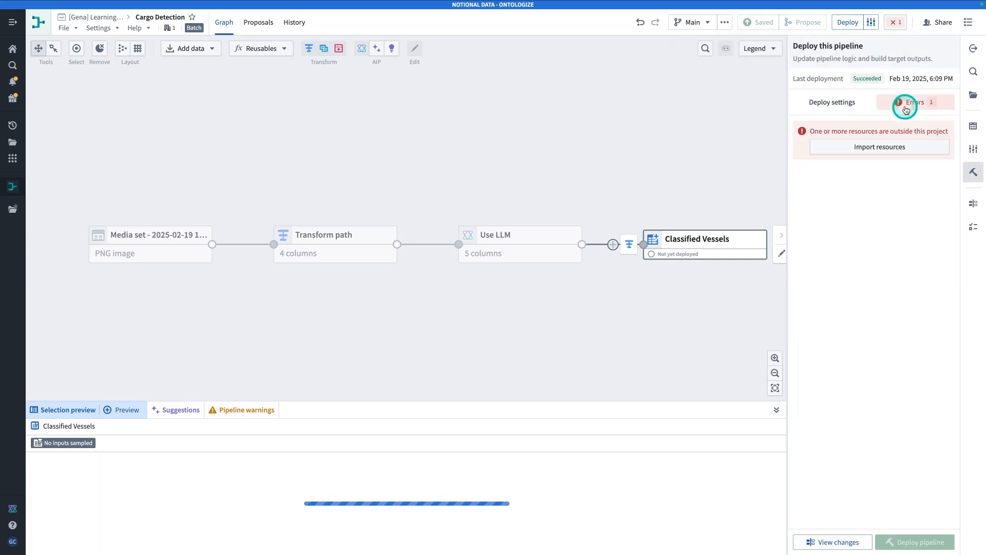
click(892, 153)
click(892, 152)
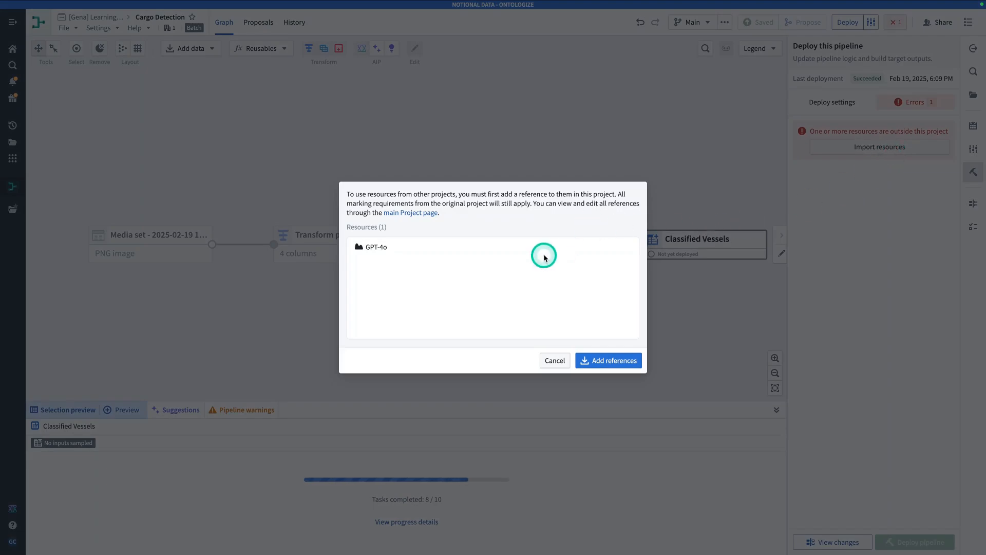
click(619, 361)
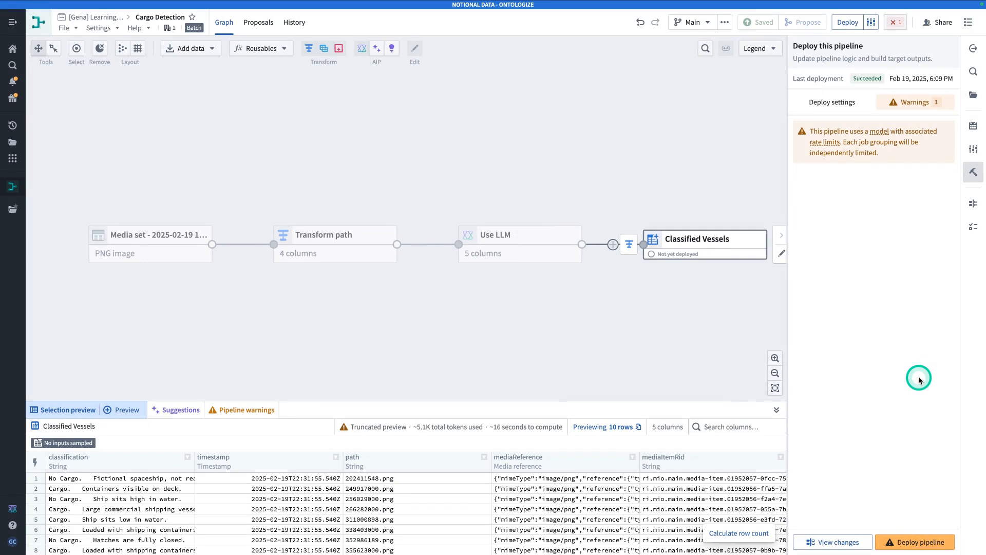
Deploy the Cargo Detection pipeline and open the Classified Vessels output dataset in a new tab
click(905, 542)
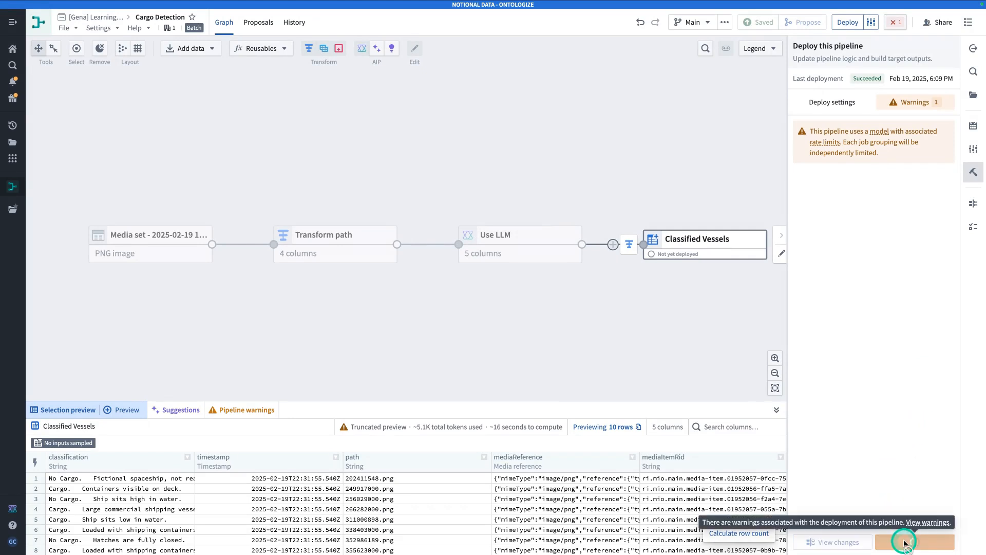
right_click(724, 246)
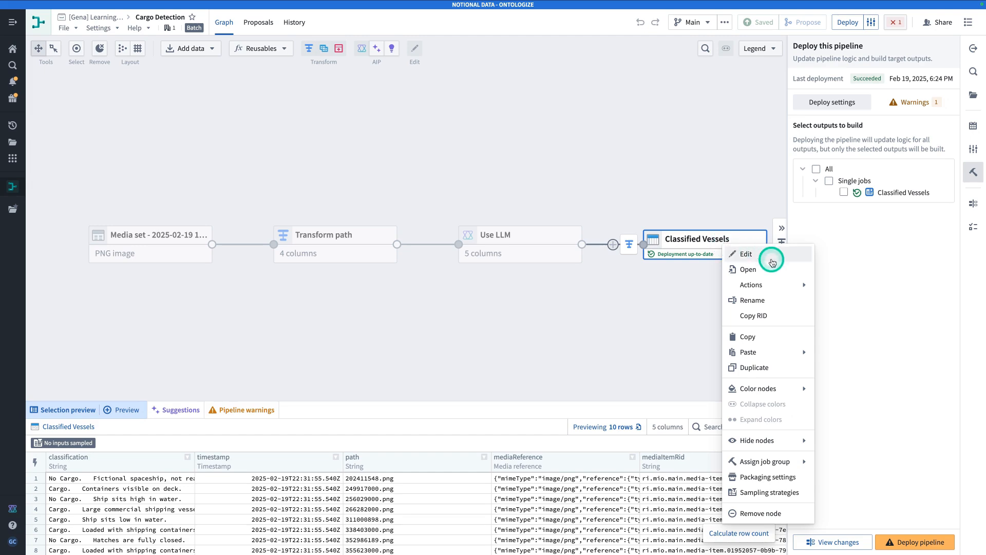
click(804, 273)
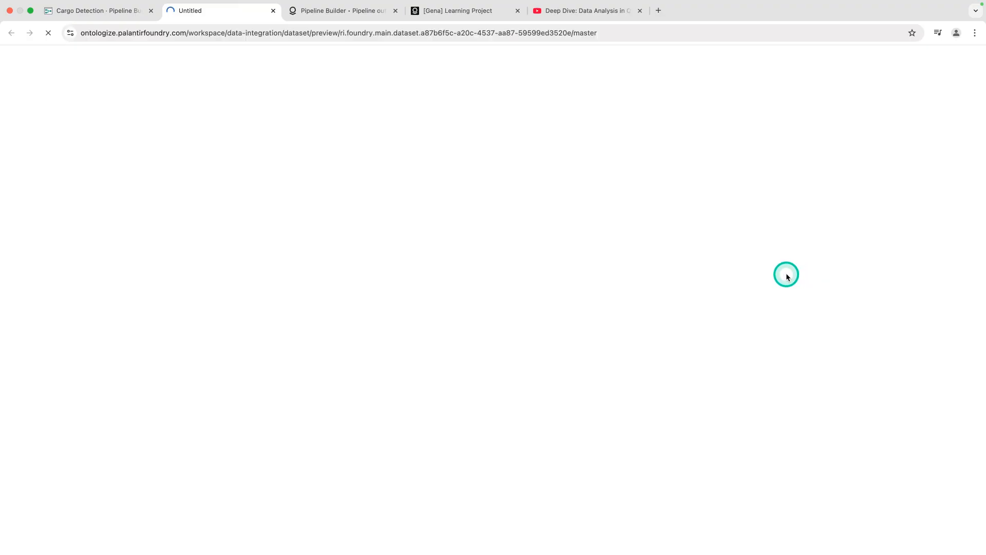